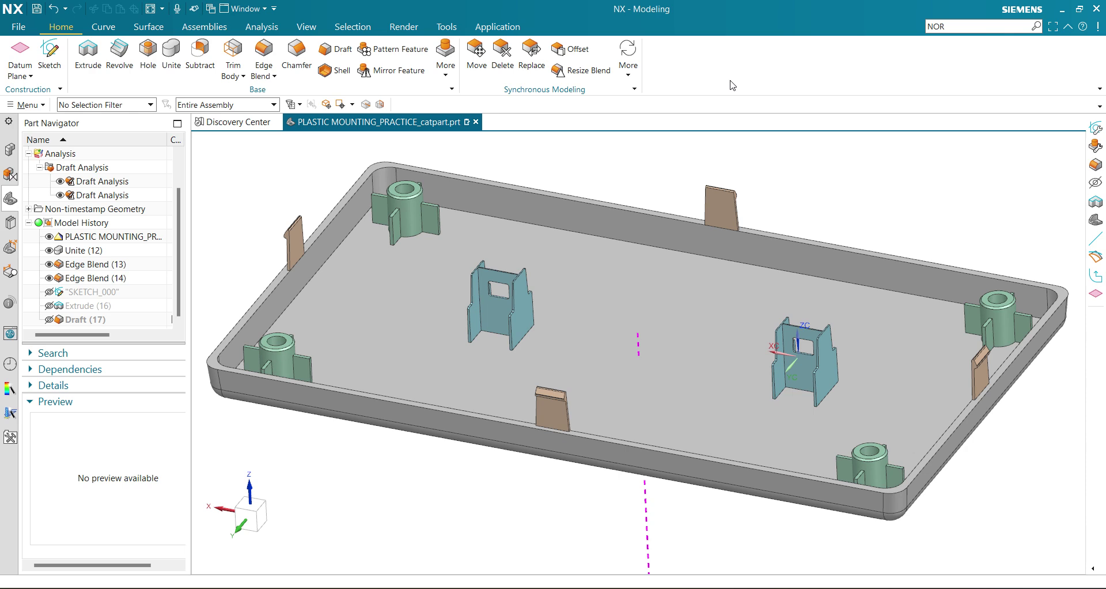
# Step: Orbit and zoom the tray model to inspect it from several angles
pyautogui.moveTo(712, 280)
pyautogui.mouseDown(button='middle')
pyautogui.moveTo(404, 333)
pyautogui.moveTo(489, 396)
pyautogui.mouseUp(button='middle')
pyautogui.scroll(3, 582, 282)
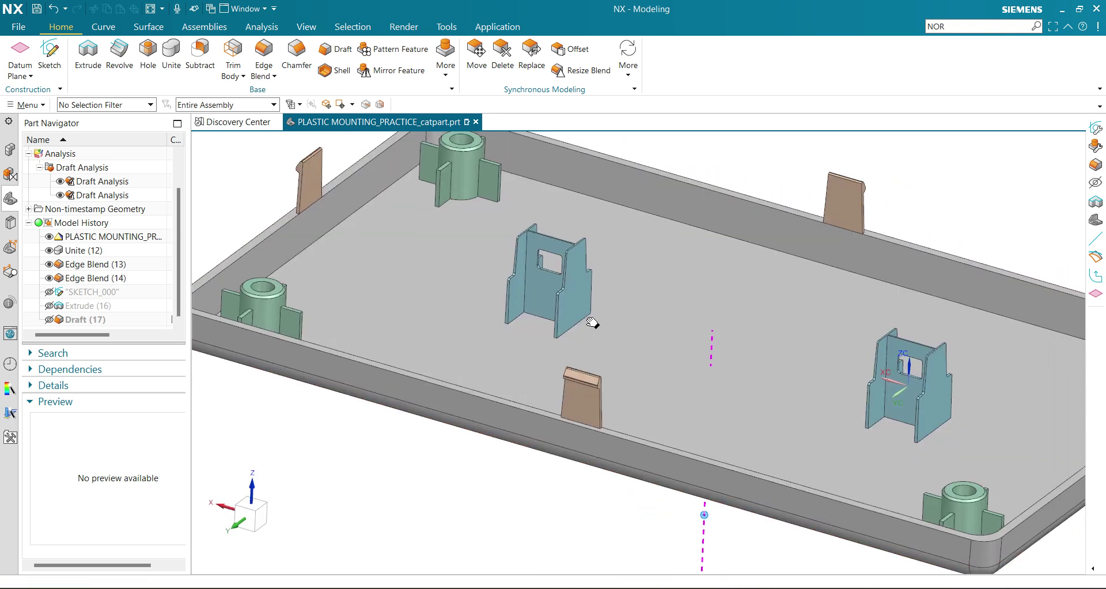
pyautogui.moveTo(663, 321)
pyautogui.mouseDown(button='middle')
pyautogui.moveTo(548, 294)
pyautogui.moveTo(553, 307)
pyautogui.moveTo(633, 330)
pyautogui.moveTo(647, 297)
pyautogui.moveTo(625, 255)
pyautogui.moveTo(613, 304)
pyautogui.moveTo(600, 297)
pyautogui.mouseUp(button='middle')
pyautogui.scroll(3, 600, 297)
pyautogui.scroll(-3, 634, 259)
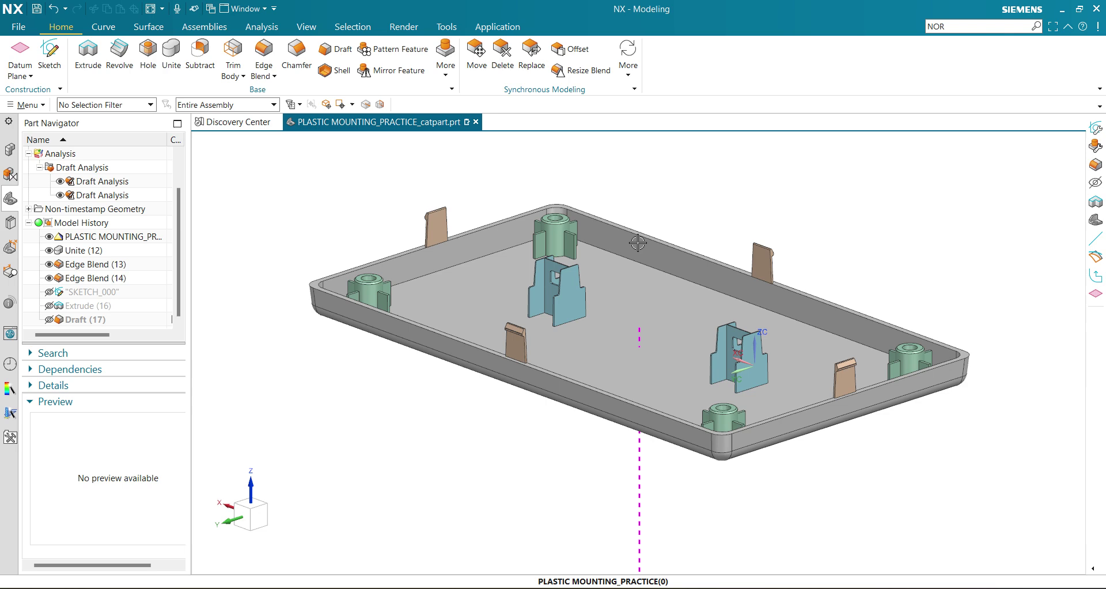
pyautogui.scroll(1, 696, 184)
pyautogui.moveTo(695, 184)
pyautogui.mouseDown(button='middle')
pyautogui.moveTo(707, 149)
pyautogui.moveTo(699, 154)
pyautogui.moveTo(773, 180)
pyautogui.moveTo(785, 204)
pyautogui.moveTo(771, 175)
pyautogui.moveTo(820, 185)
pyautogui.mouseUp(button='middle')
pyautogui.scroll(3, 772, 171)
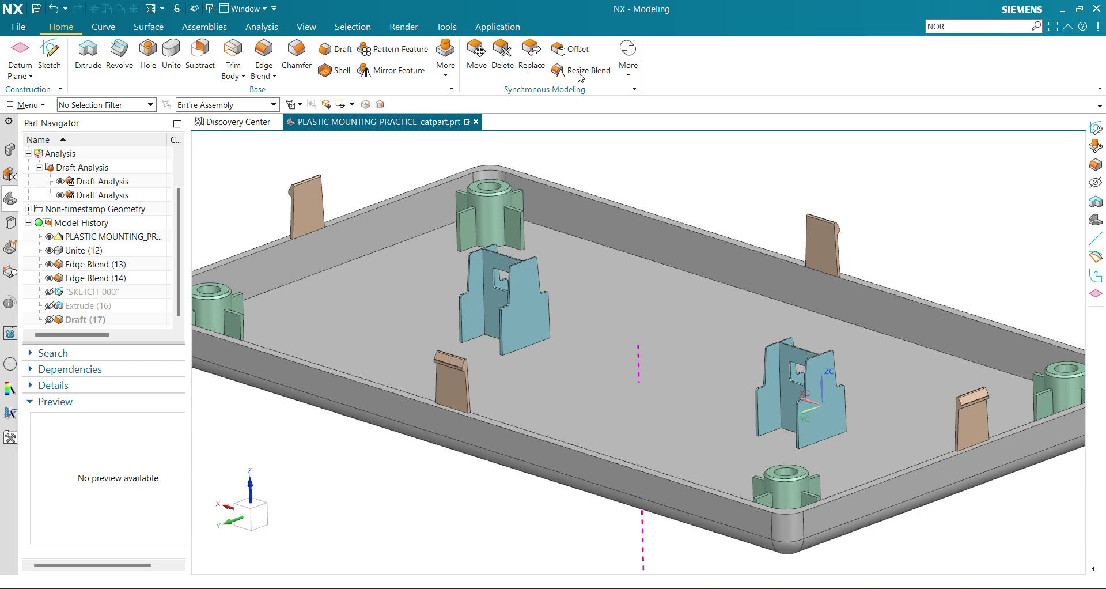
pyautogui.scroll(-2, 798, 185)
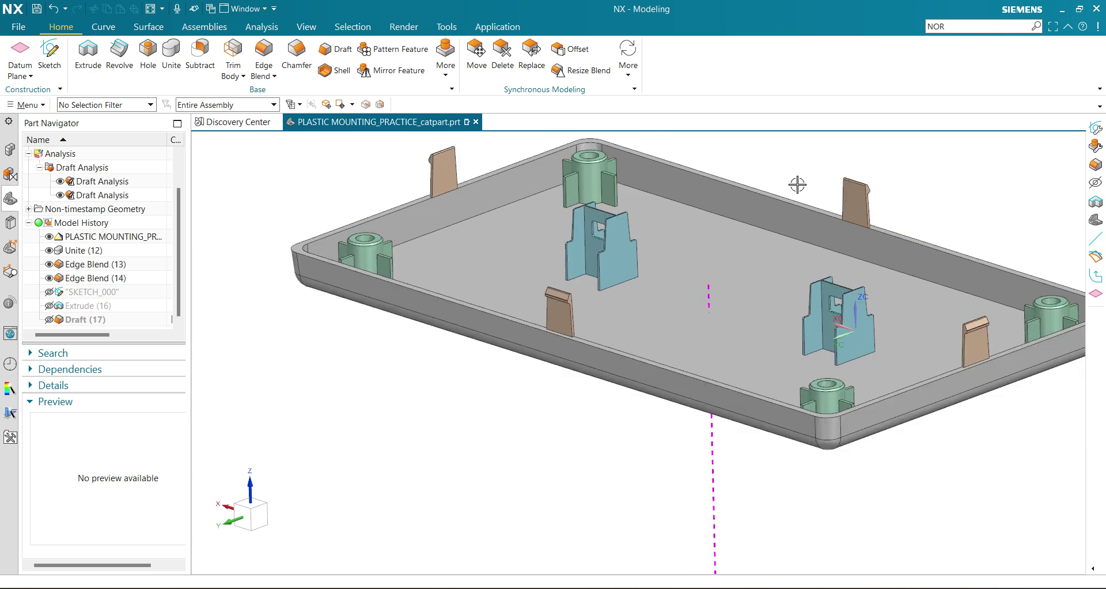
pyautogui.moveTo(798, 184); pyautogui.dragTo(774, 246, button='middle')
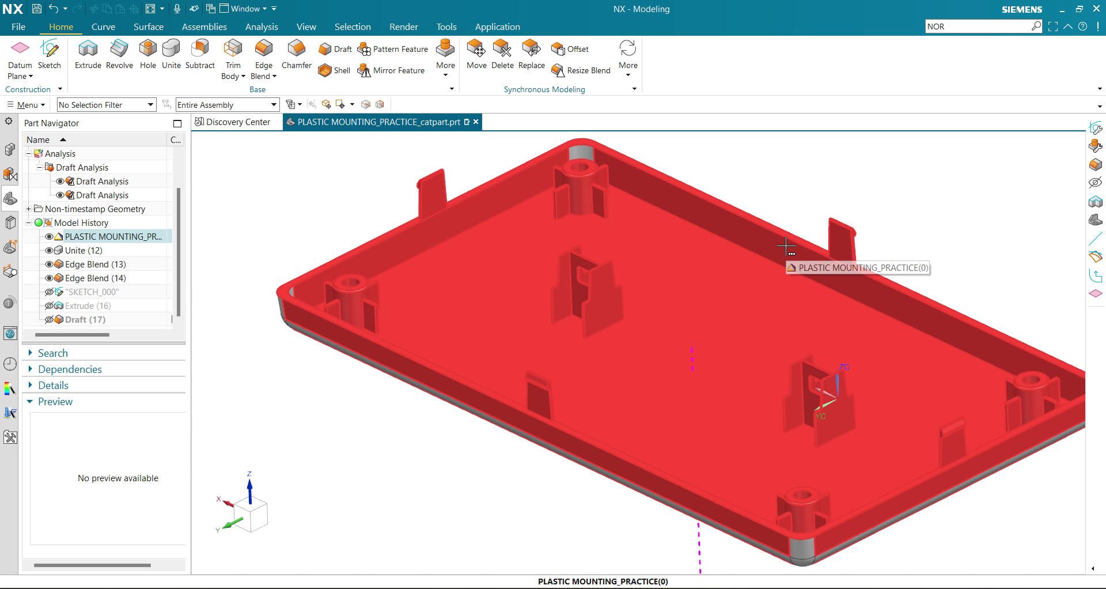
pyautogui.click(966, 203)
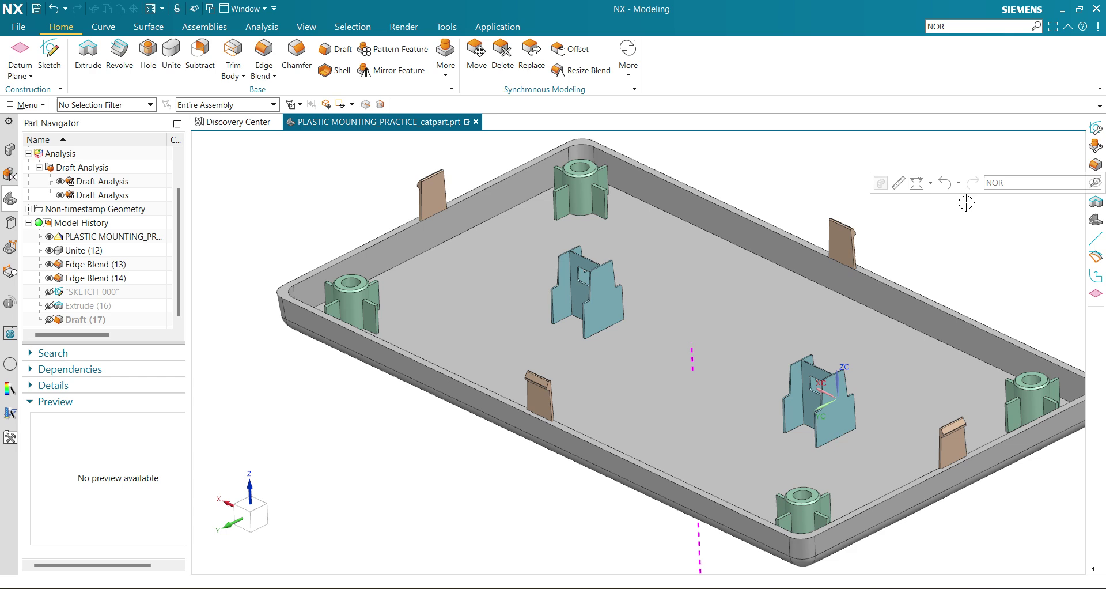
# Step: In Customize, search 'DR', add Draft Analysis to the Home ribbon, and clear the search
pyautogui.hotkey('ctrl', 'z')
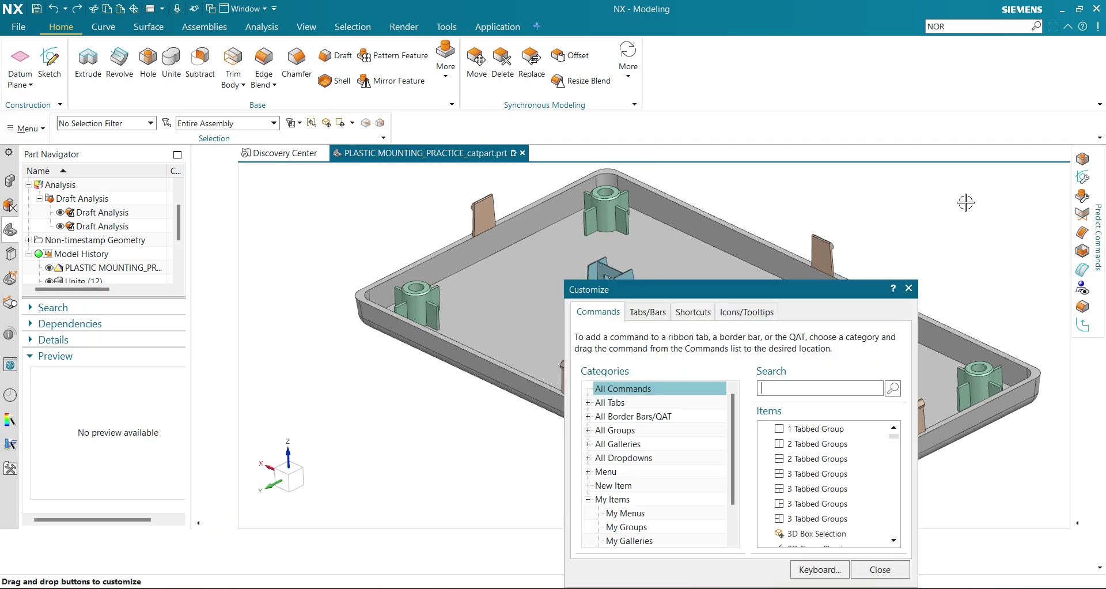
pyautogui.moveTo(717, 294); pyautogui.dragTo(651, 225)
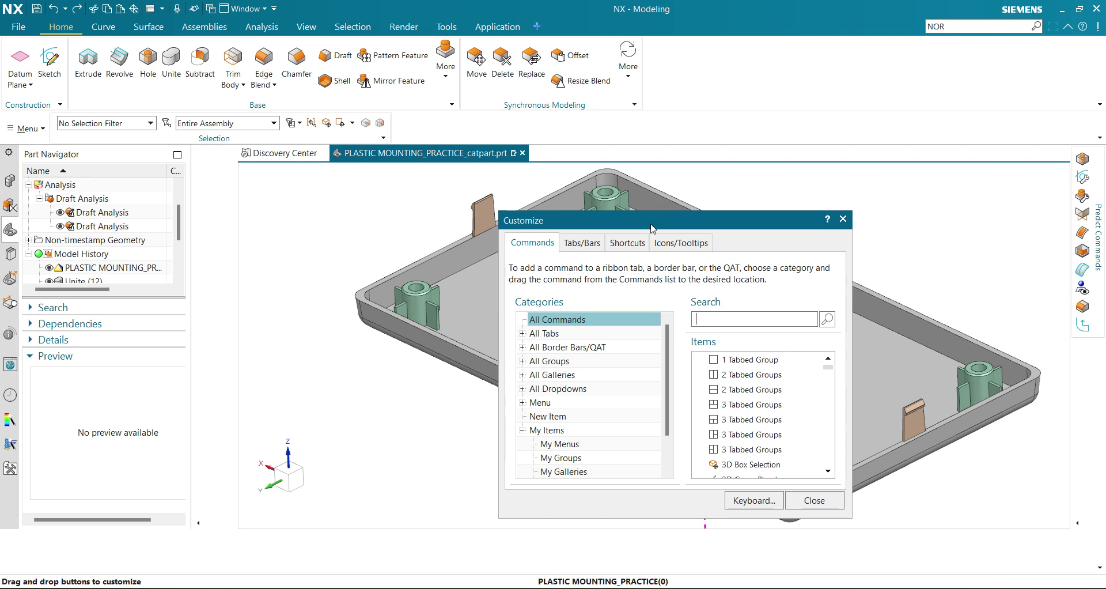
pyautogui.moveTo(651, 226); pyautogui.dragTo(591, 195)
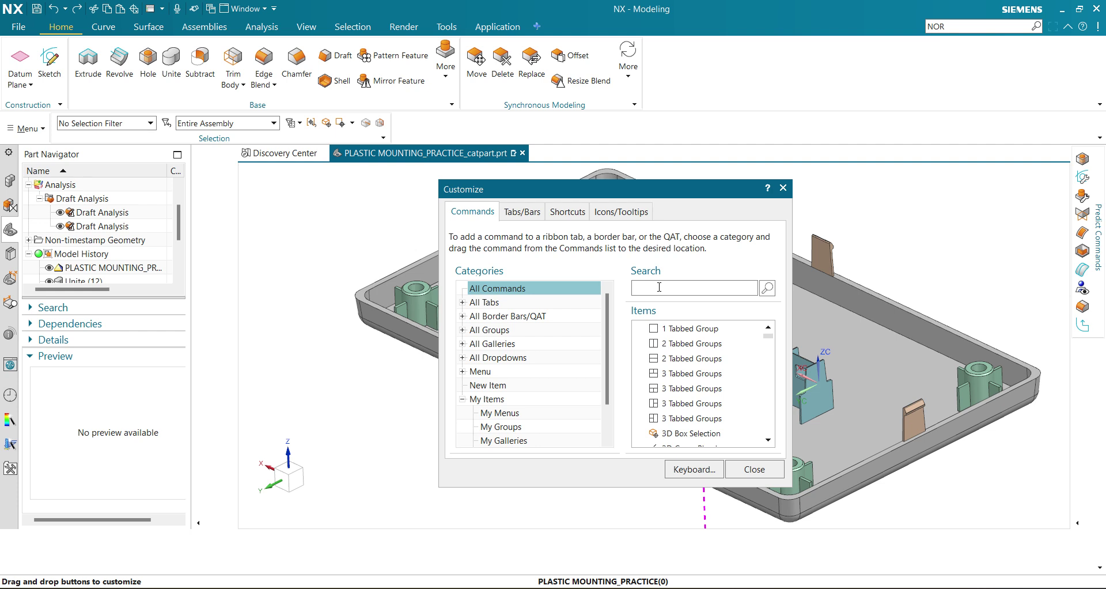
pyautogui.write('DR')
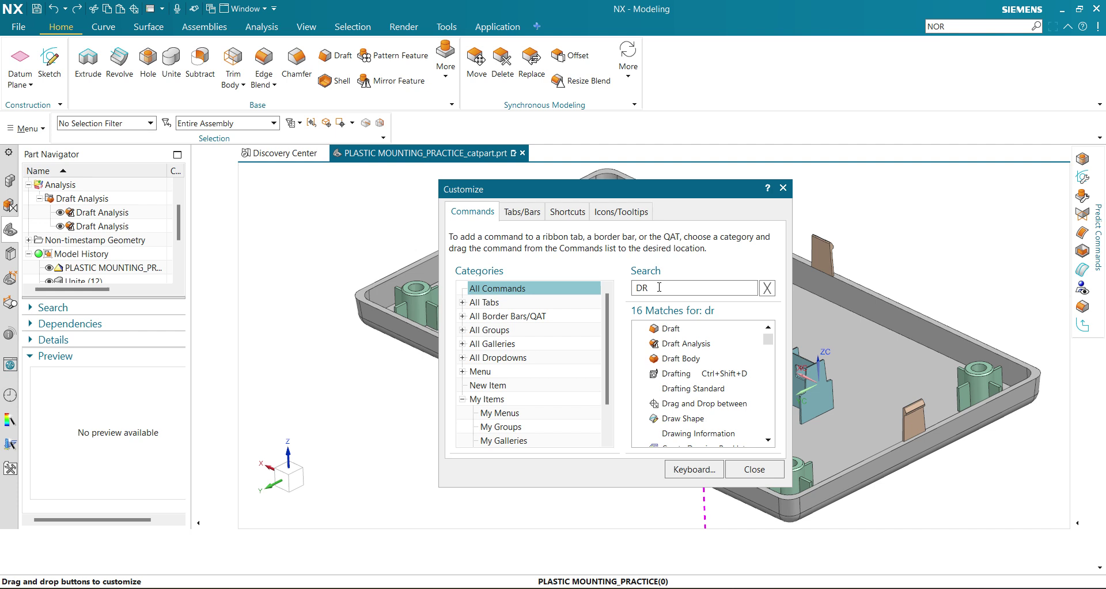
pyautogui.click(691, 348)
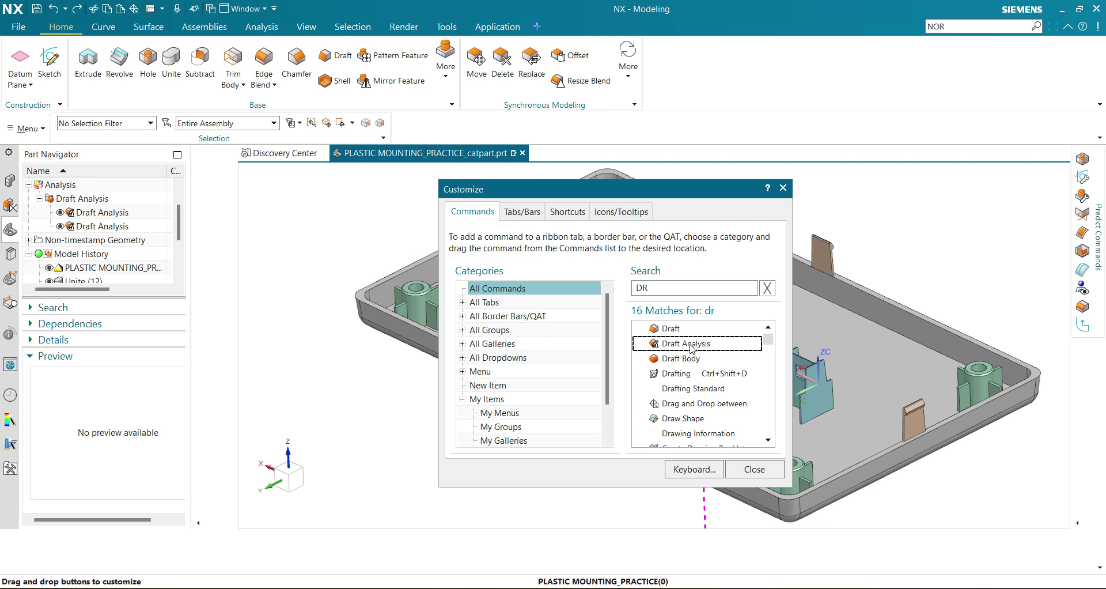
pyautogui.moveTo(691, 347); pyautogui.dragTo(662, 87)
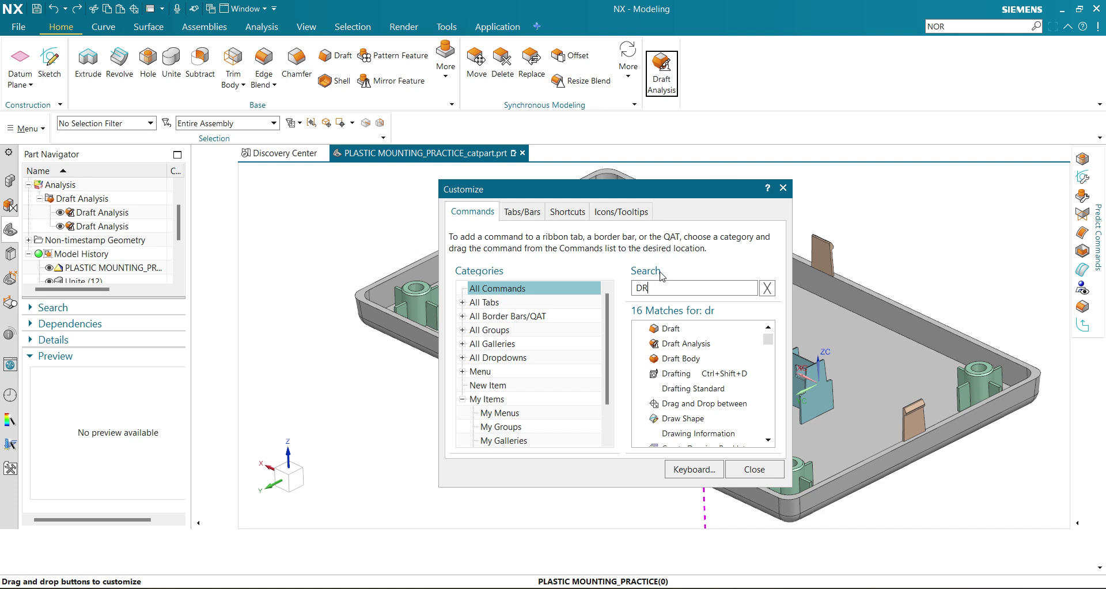
pyautogui.hotkey('ctrl', 'a')
pyautogui.press('BackSpace')
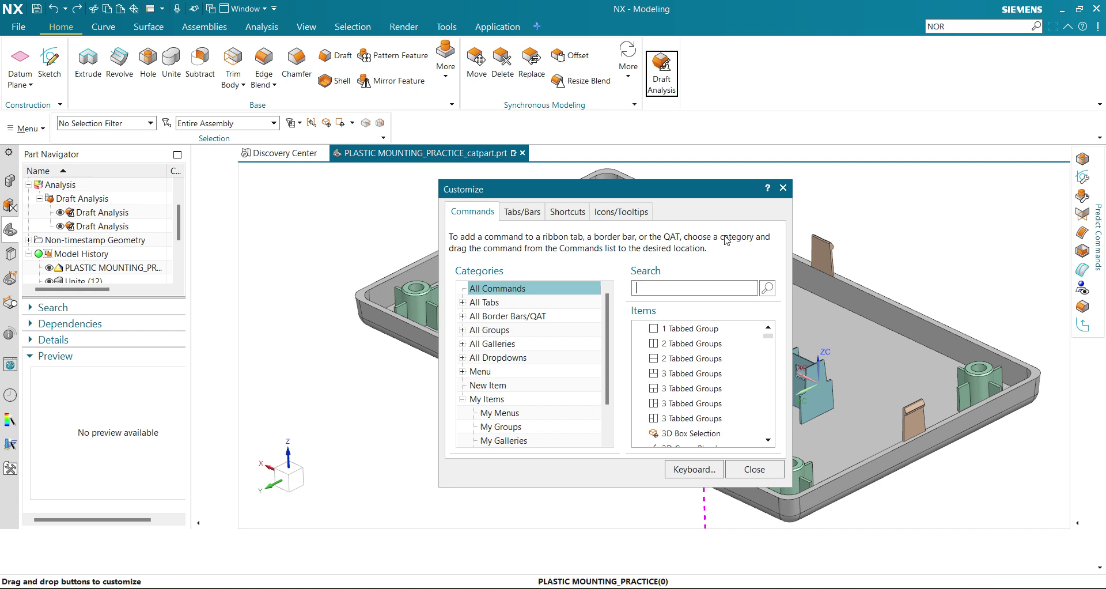
# Step: Search 'CLIP' and add Clip Section to the Home ribbon
pyautogui.write('CLIP')
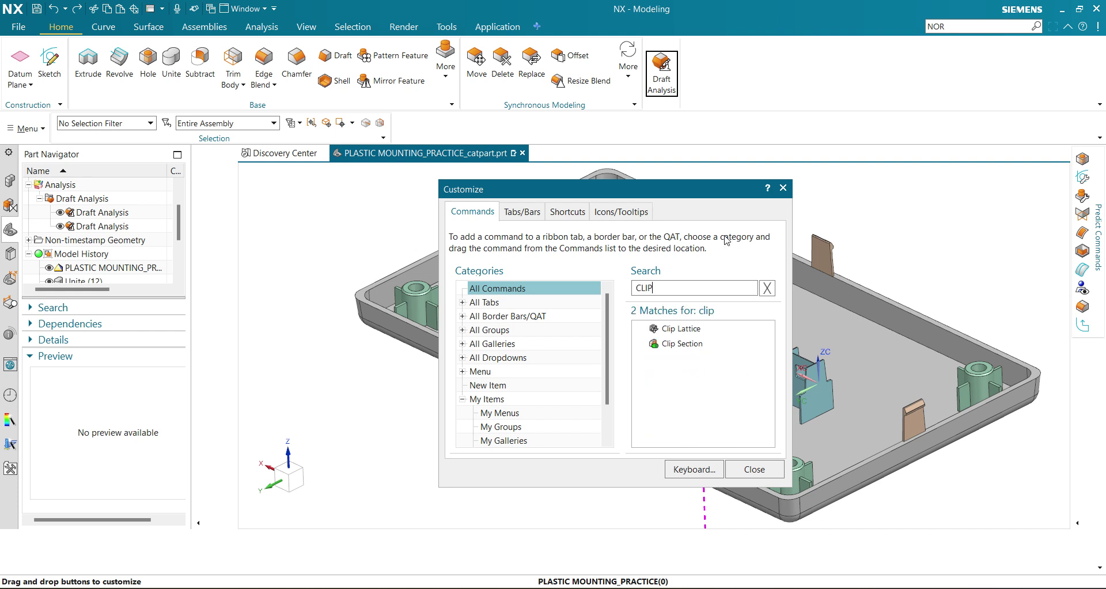
pyautogui.click(680, 345)
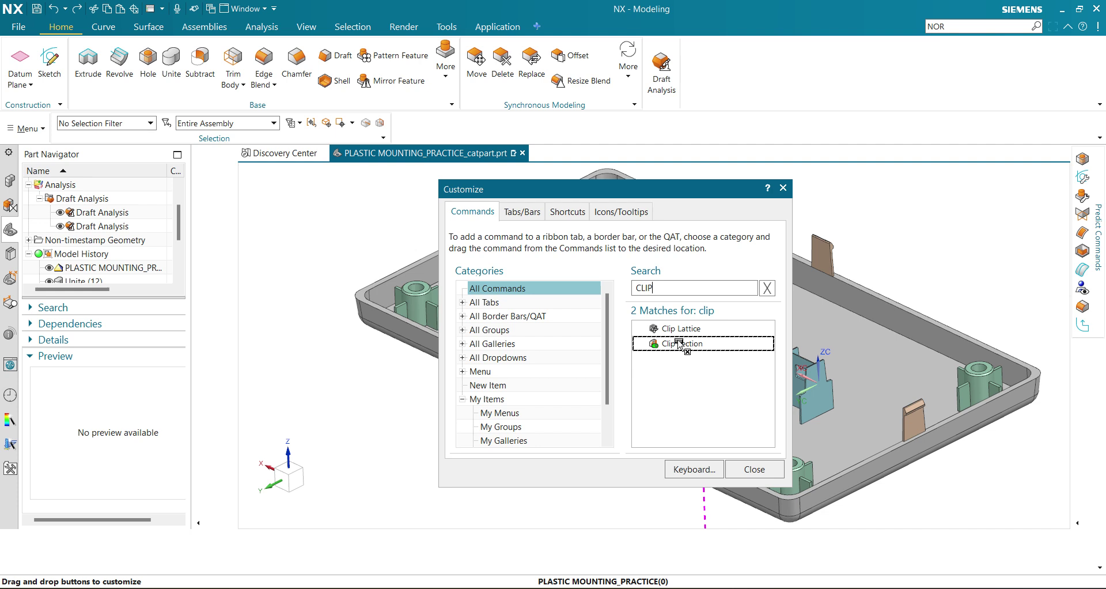
pyautogui.moveTo(681, 348); pyautogui.dragTo(707, 73)
pyautogui.moveTo(654, 288); pyautogui.dragTo(630, 286)
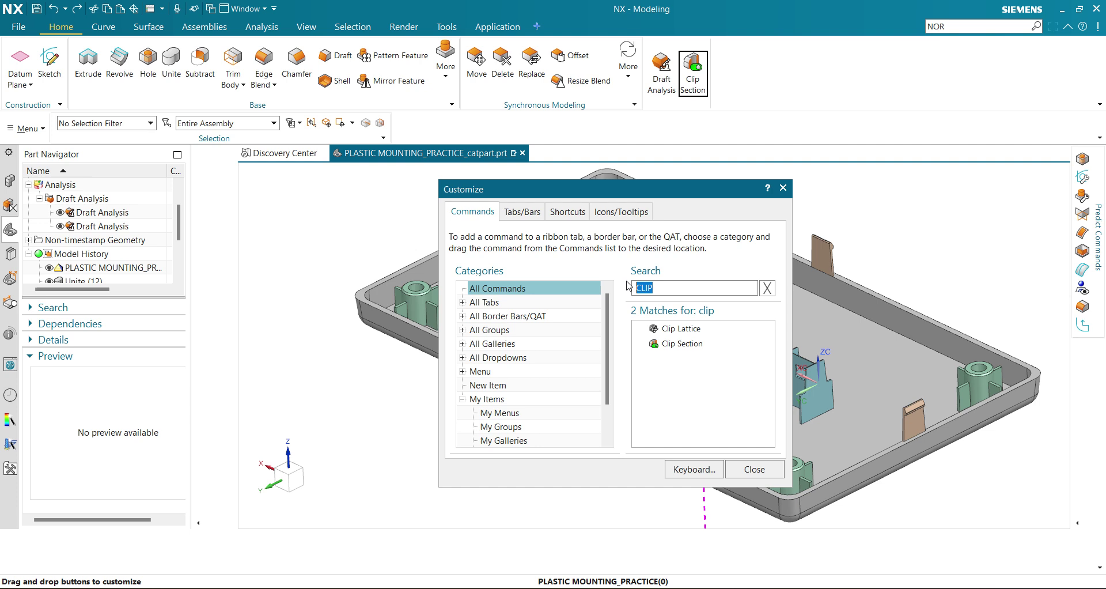
pyautogui.press('BackSpace')
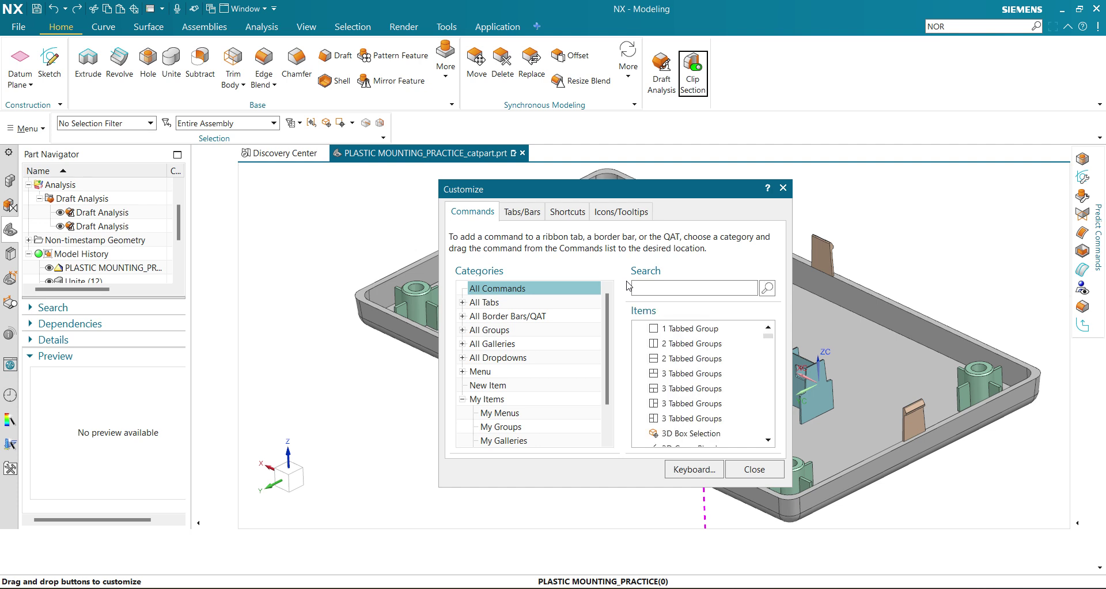
# Step: Search 'SECTION' and add Edit Section to the Home ribbon
pyautogui.write('SE')
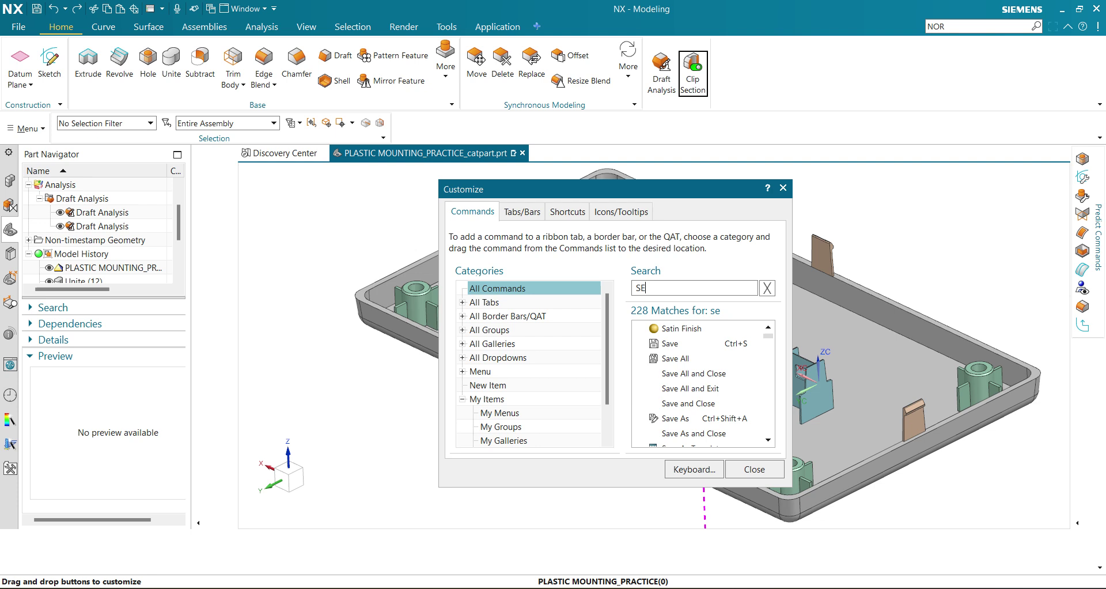
pyautogui.write('CTIO')
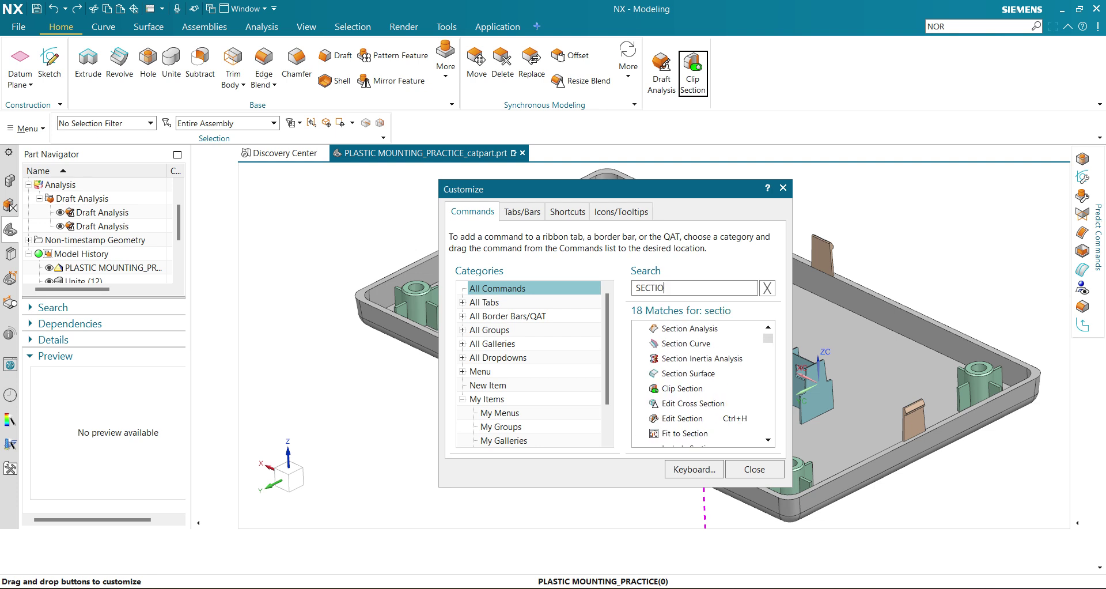
pyautogui.write('N')
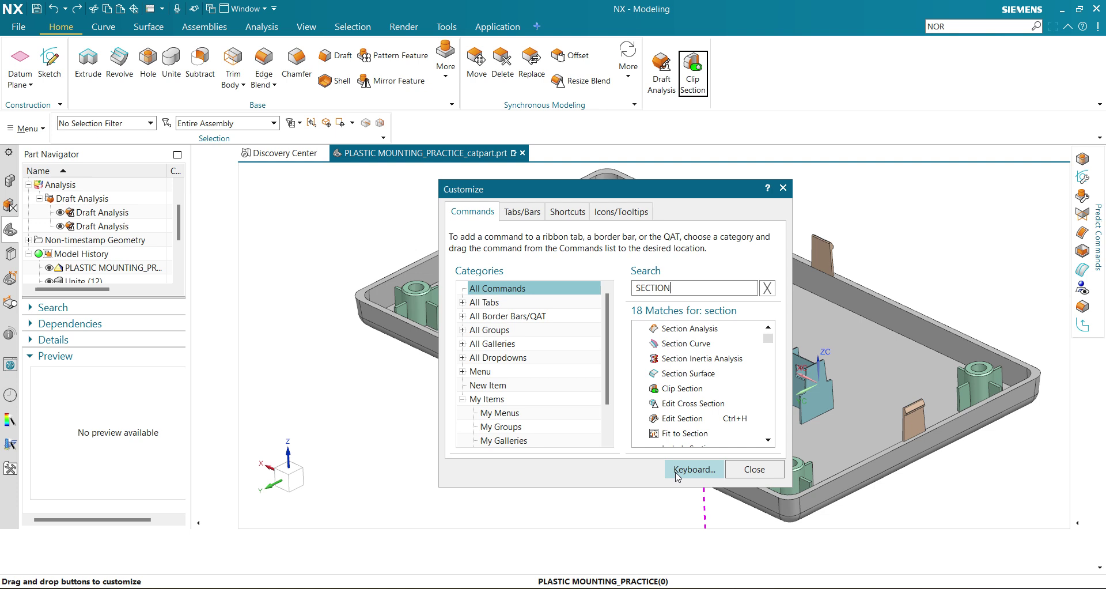
pyautogui.moveTo(686, 424)
pyautogui.mouseDown()
pyautogui.moveTo(773, 362)
pyautogui.moveTo(729, 81)
pyautogui.mouseUp()
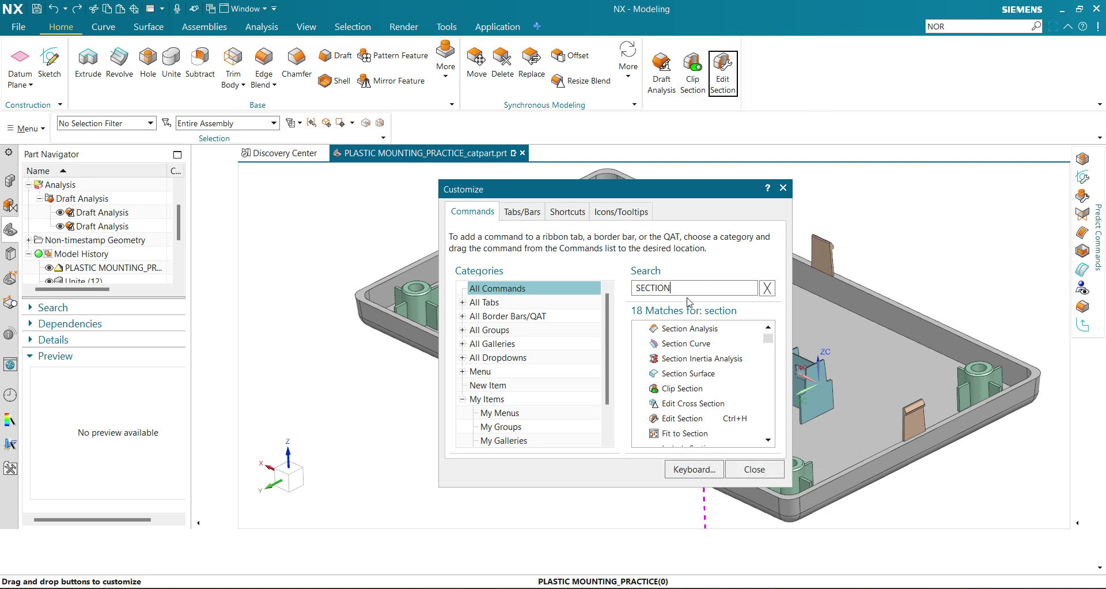
pyautogui.doubleClick(653, 288)
# Step: Search 'SWEEP' and place Styled Sweep, Sweep along Guide and Variational Sweep after Edit Section
pyautogui.press('BackSpace')
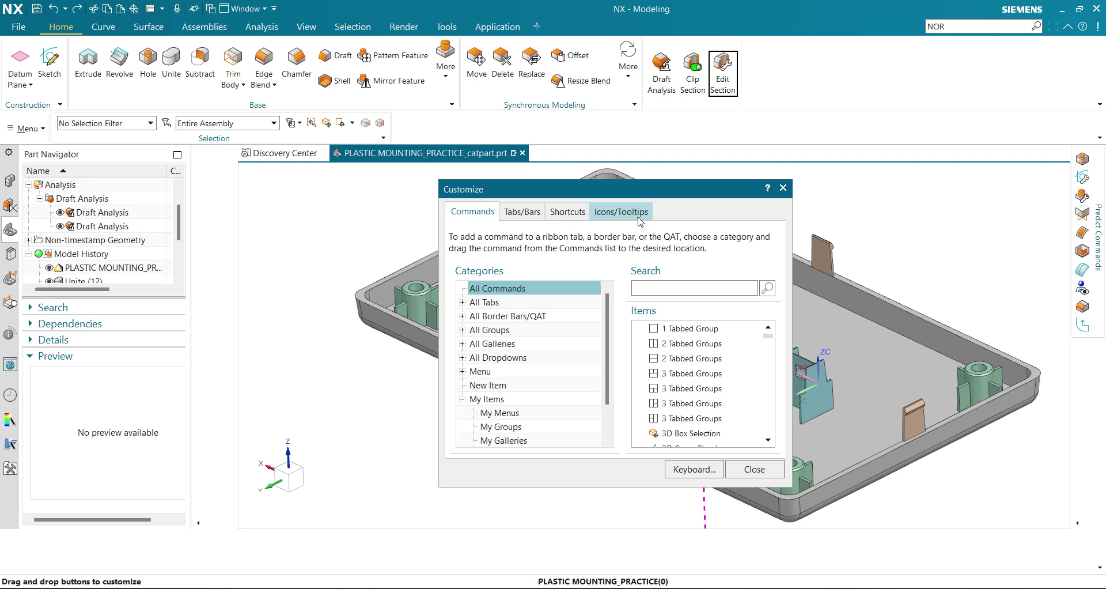
pyautogui.write('S')
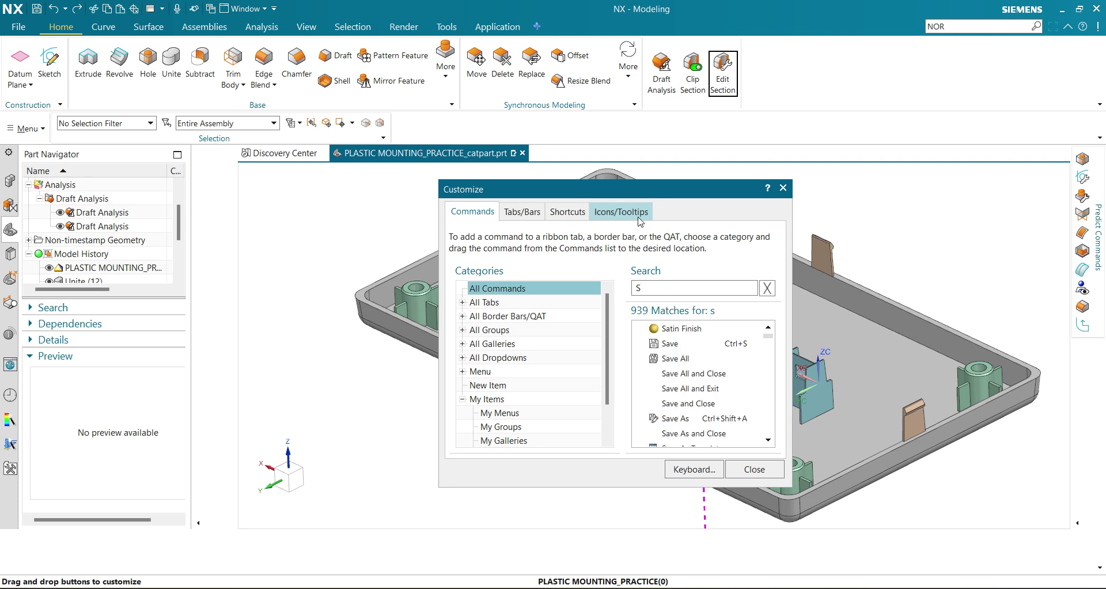
pyautogui.write('WEEP')
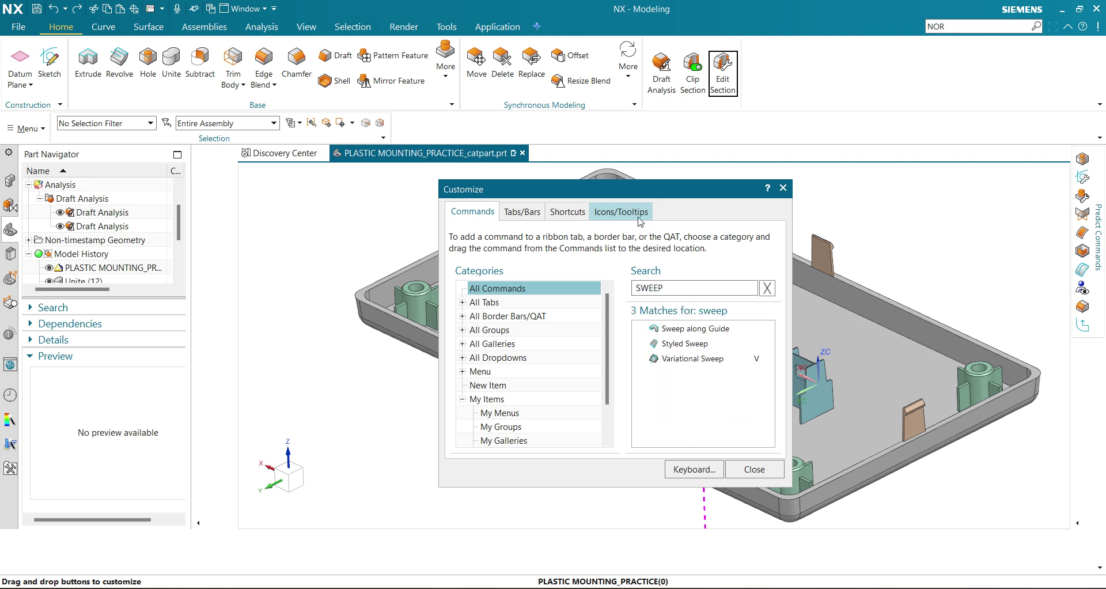
pyautogui.moveTo(687, 345); pyautogui.dragTo(749, 75)
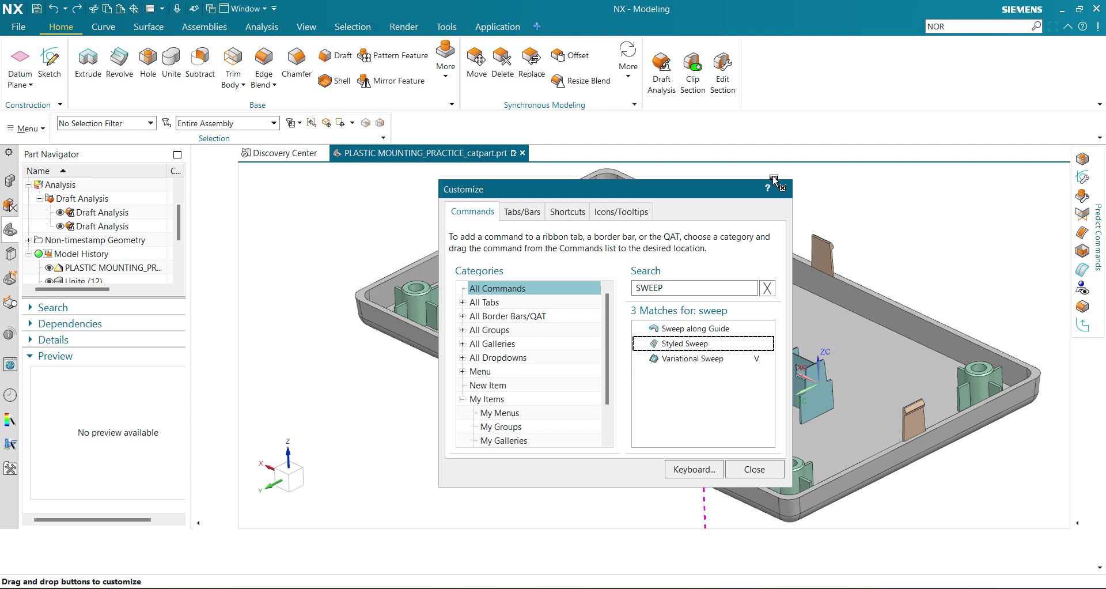
pyautogui.moveTo(683, 332); pyautogui.dragTo(834, 72)
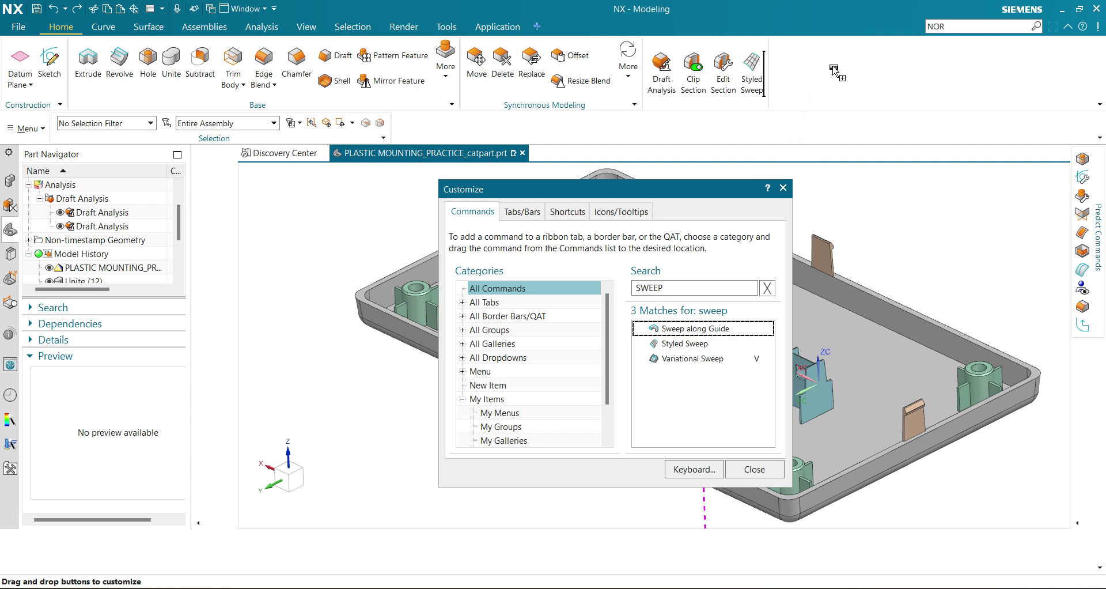
pyautogui.moveTo(715, 359); pyautogui.dragTo(852, 81)
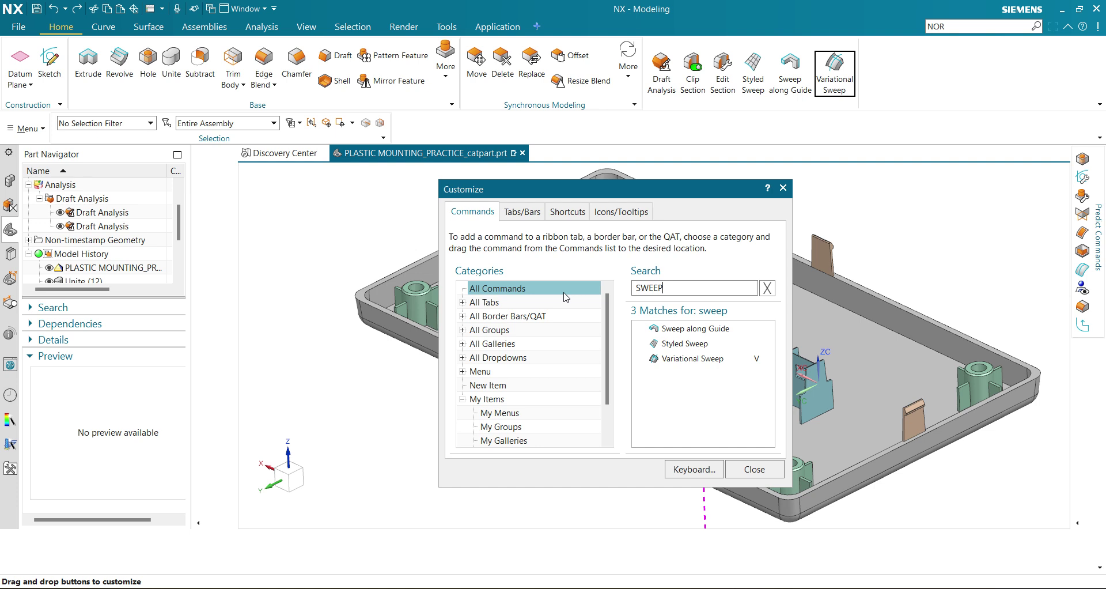
# Step: Open the Keyboard shortcut window via the Tabs/Bars and Shortcuts pages of Customize
pyautogui.click(521, 212)
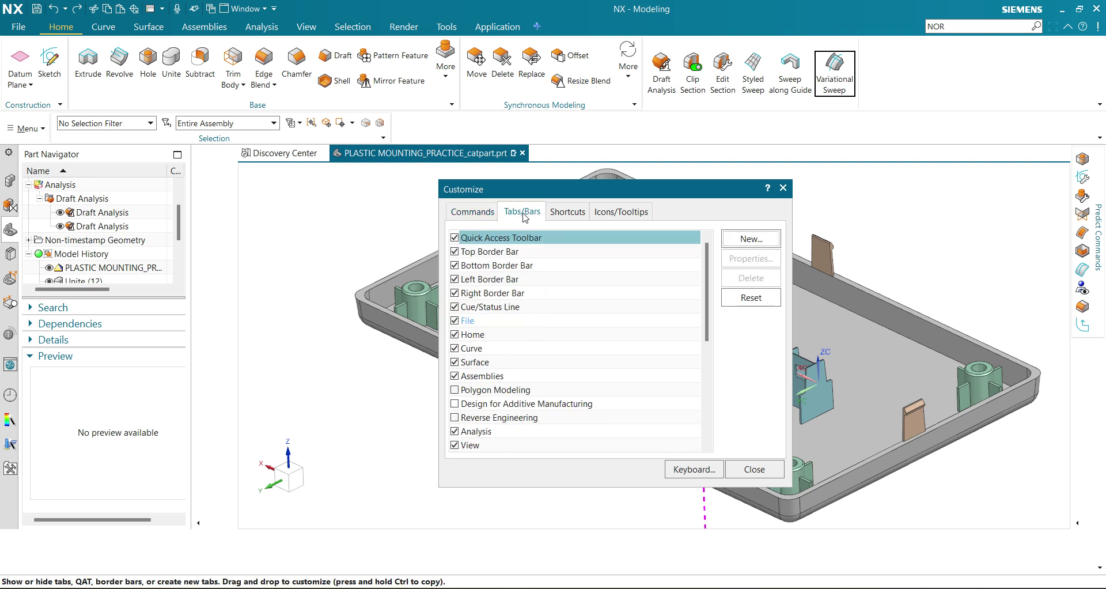
pyautogui.click(570, 212)
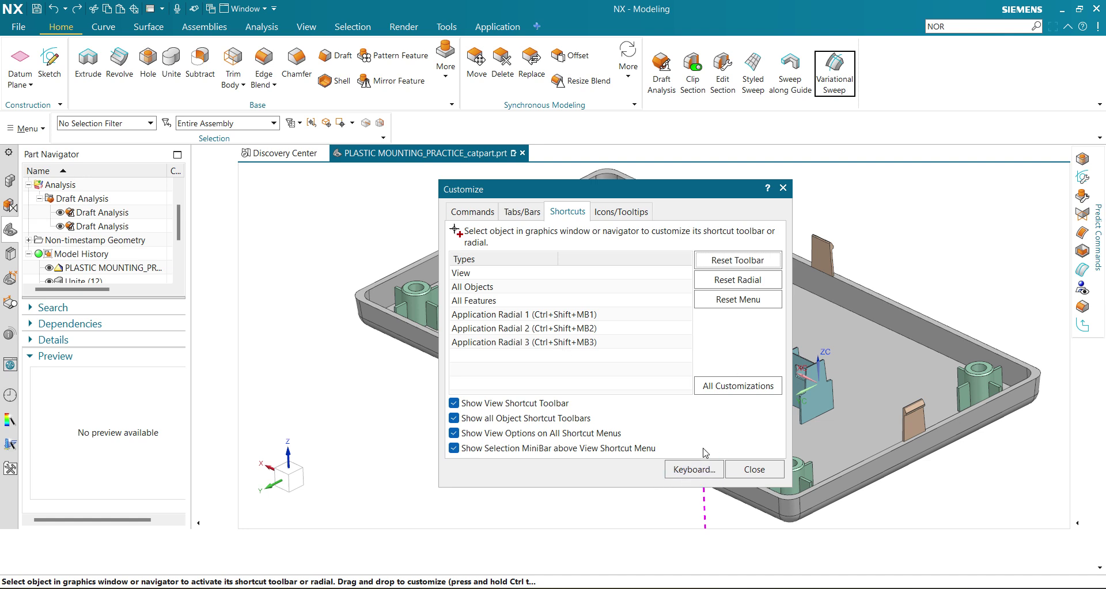
pyautogui.click(695, 469)
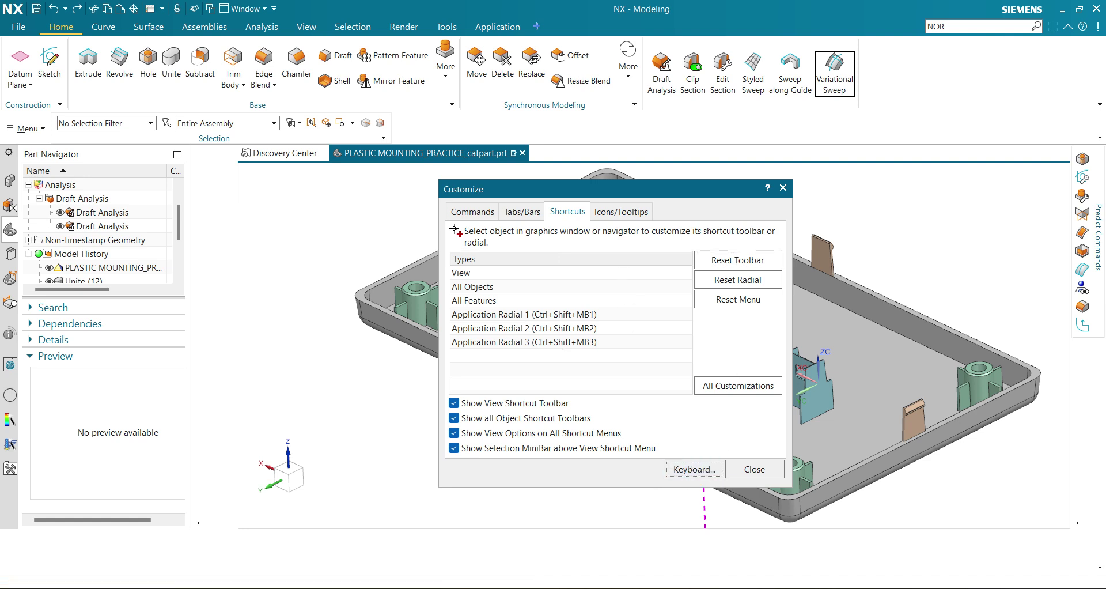
# Step: Browse categories to Surface Drop-down, then Mesh Surface Drop-down, listing Through Curves and Through Curve Mesh
pyautogui.scroll(-3, 510, 276)
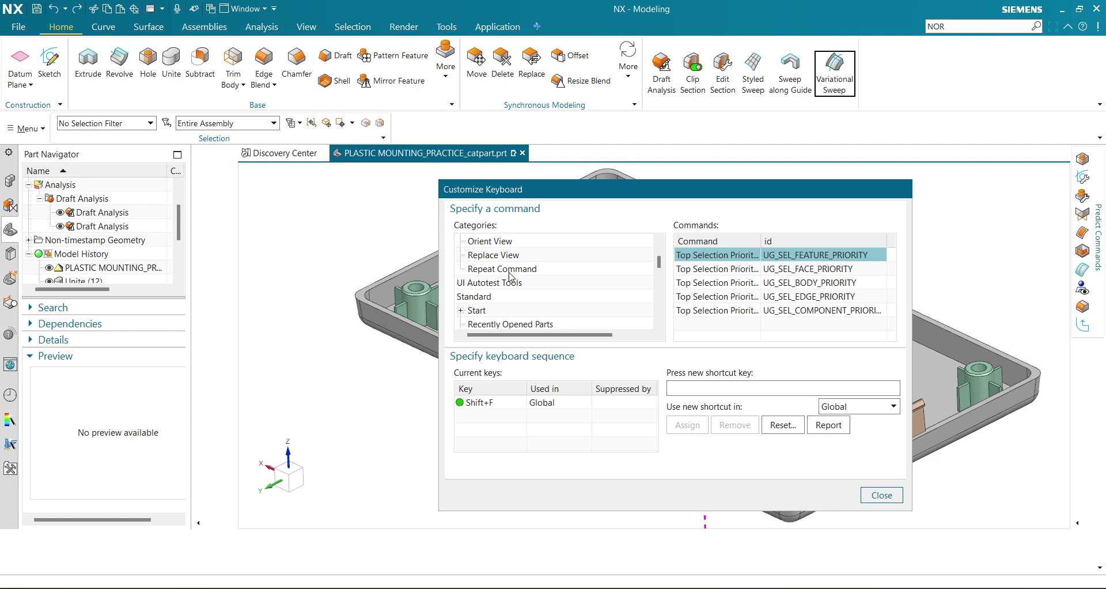
pyautogui.scroll(-3, 510, 277)
pyautogui.scroll(-3, 510, 277)
pyautogui.scroll(-3, 510, 275)
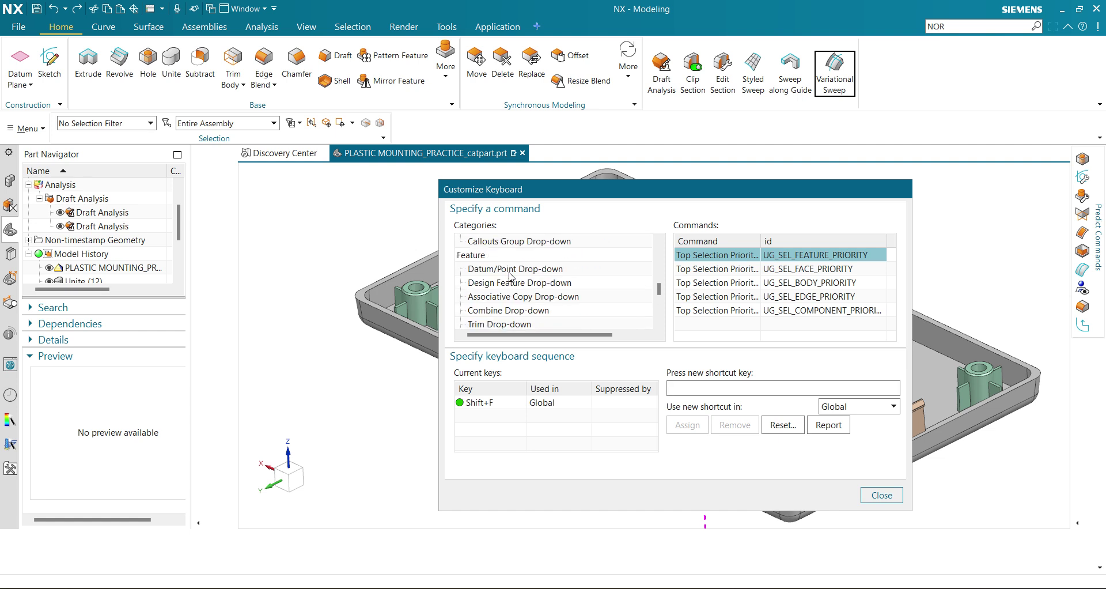
pyautogui.scroll(-2, 510, 276)
pyautogui.scroll(1, 510, 276)
pyautogui.scroll(-1, 510, 275)
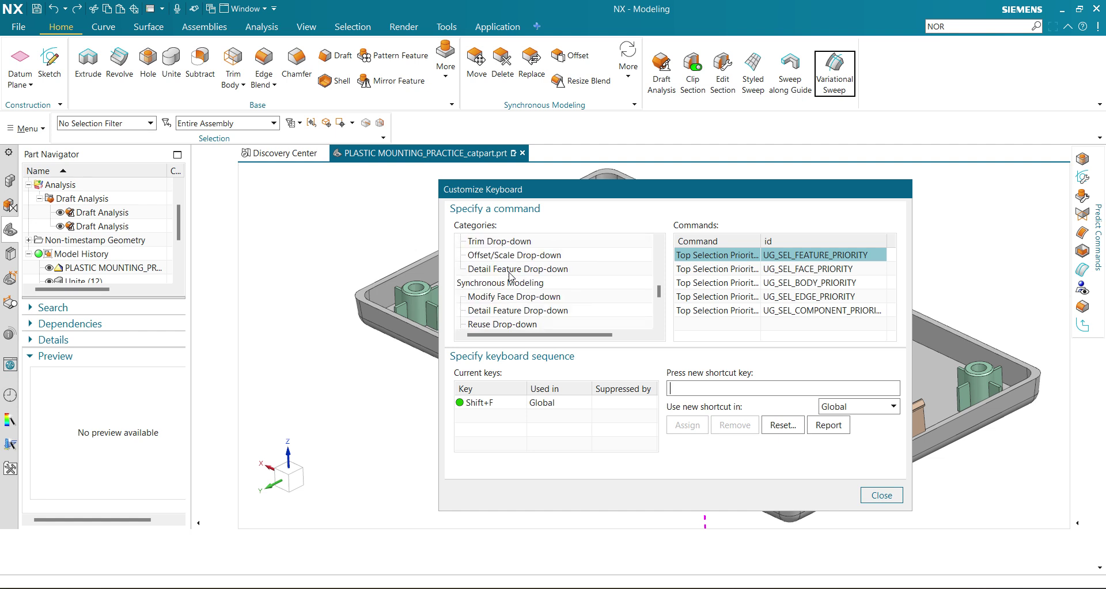
pyautogui.scroll(-2, 510, 276)
pyautogui.scroll(-1, 510, 276)
pyautogui.scroll(2, 510, 275)
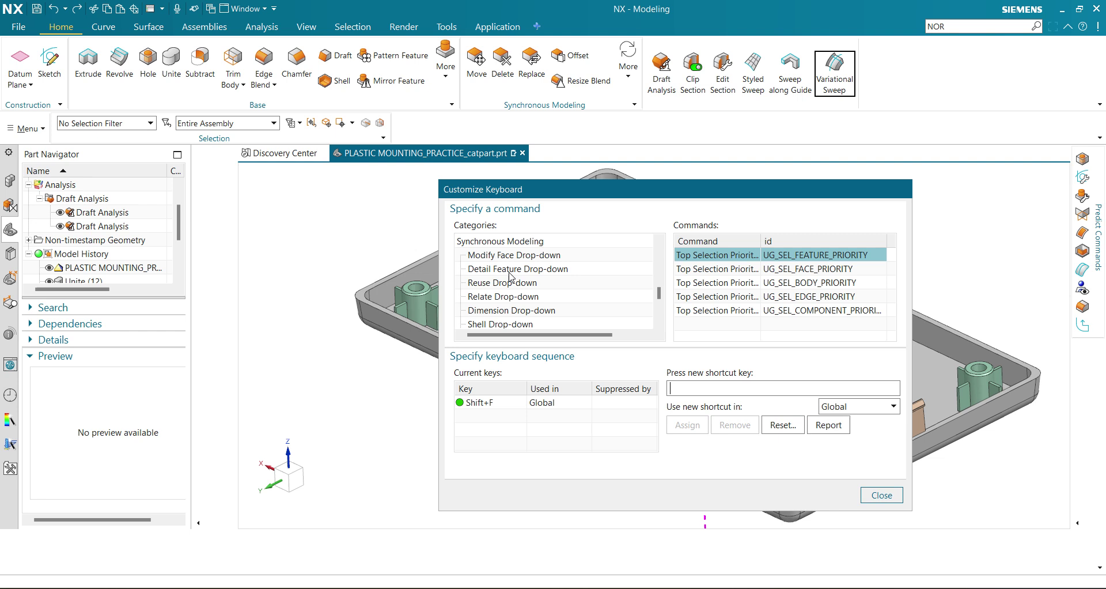
pyautogui.scroll(-2, 510, 276)
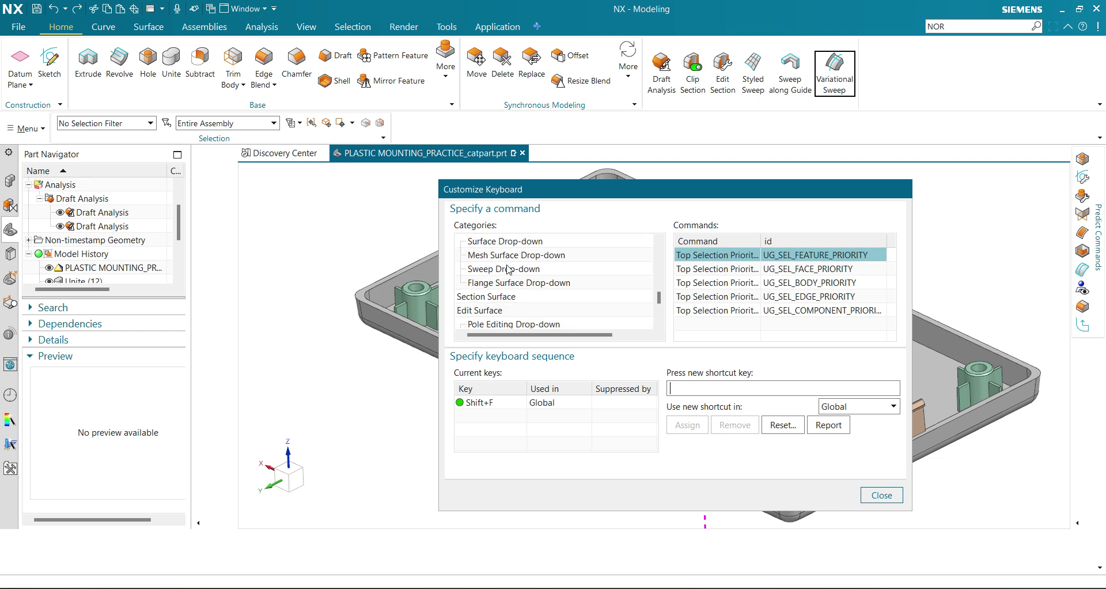
pyautogui.click(517, 244)
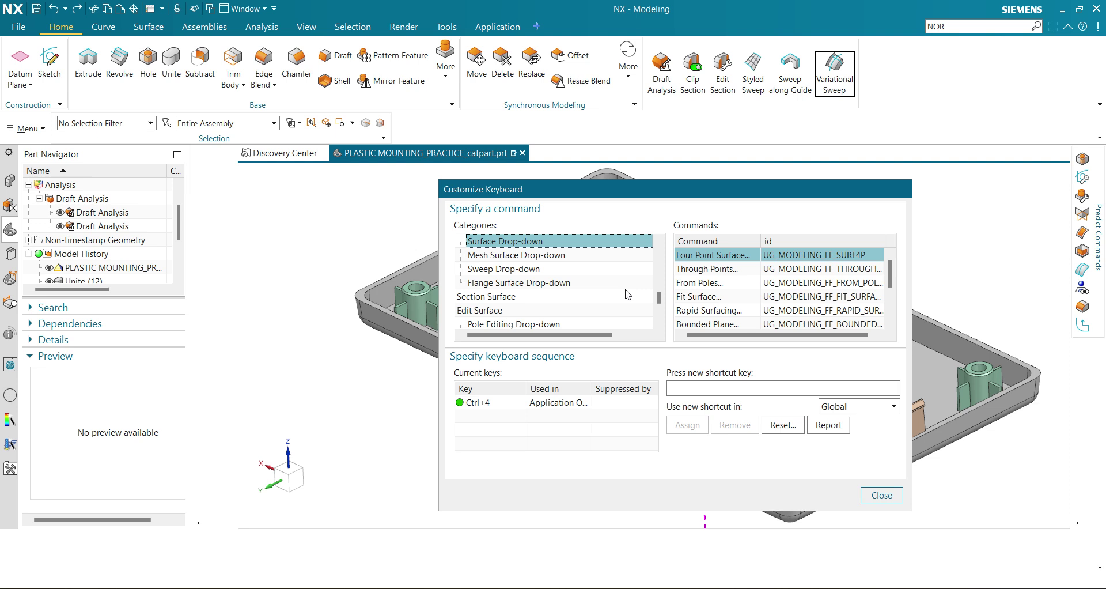
pyautogui.scroll(-1, 750, 284)
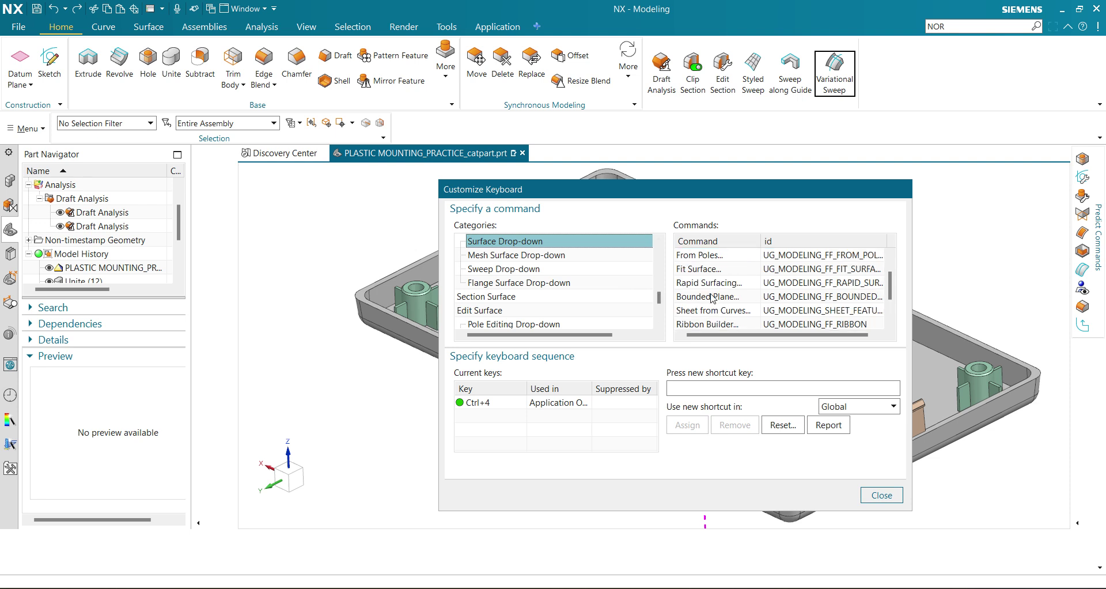
pyautogui.click(509, 257)
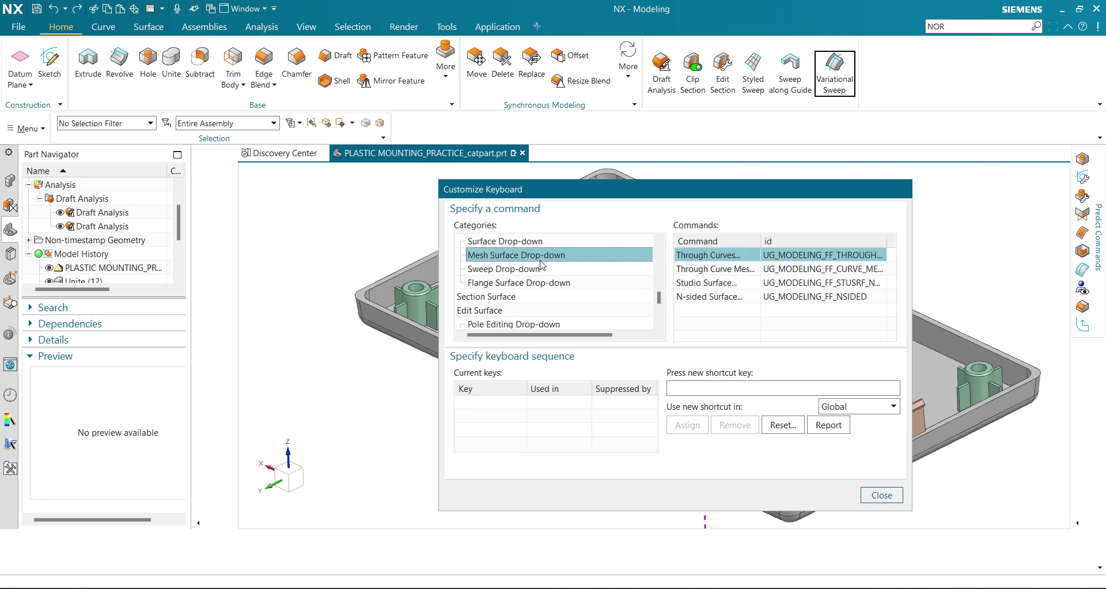
pyautogui.scroll(3, 531, 269)
pyautogui.scroll(-1, 531, 269)
pyautogui.scroll(-1, 531, 269)
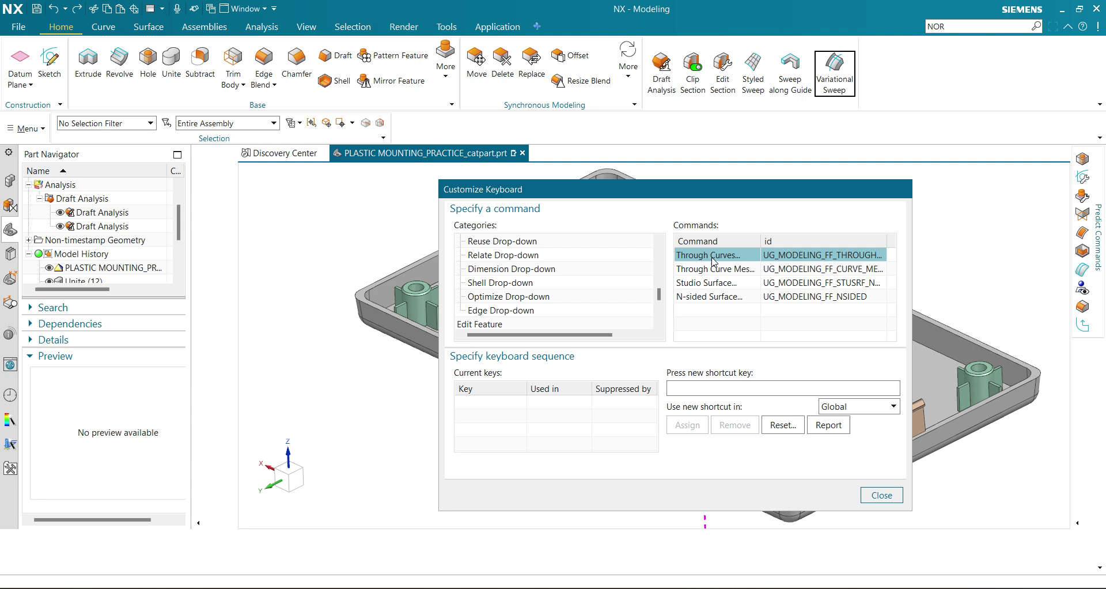
# Step: Assign the shortcut key T to the Through Curve Mesh command
pyautogui.click(749, 268)
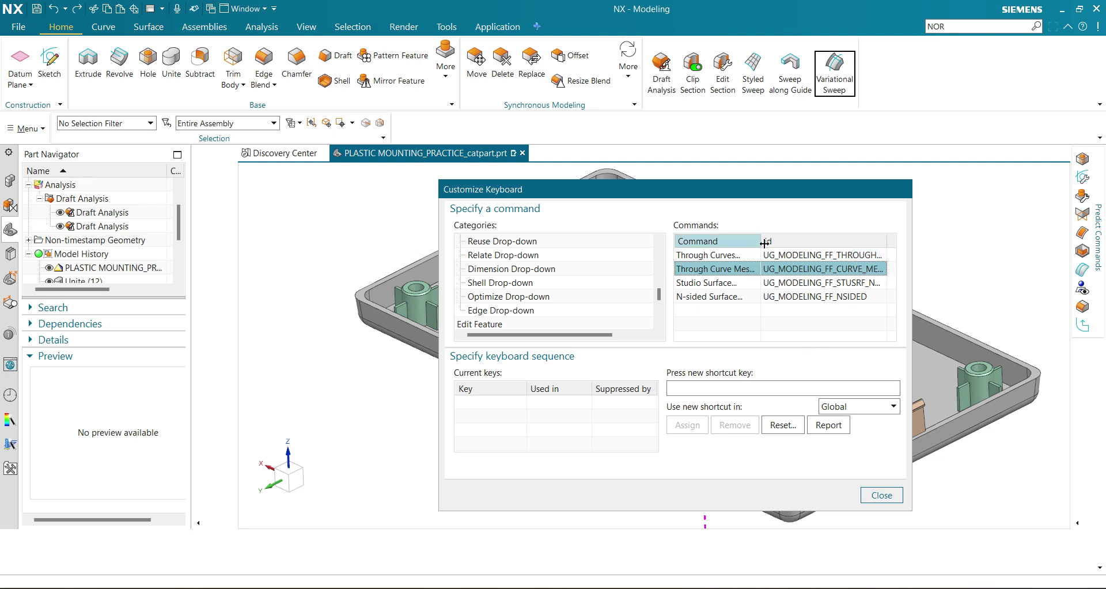
pyautogui.moveTo(764, 244); pyautogui.dragTo(797, 243)
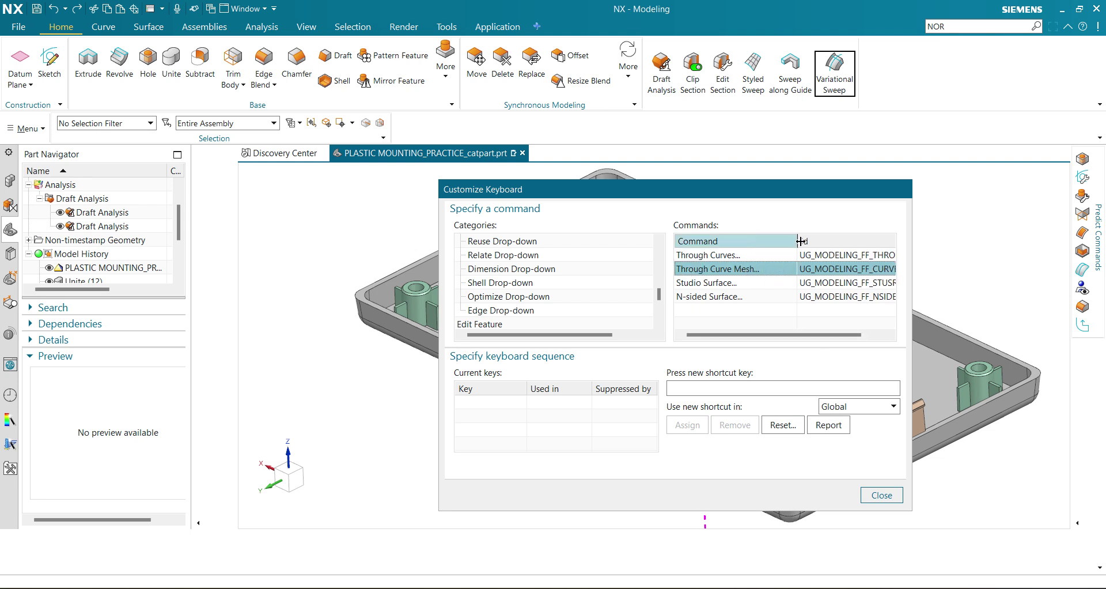
pyautogui.click(688, 390)
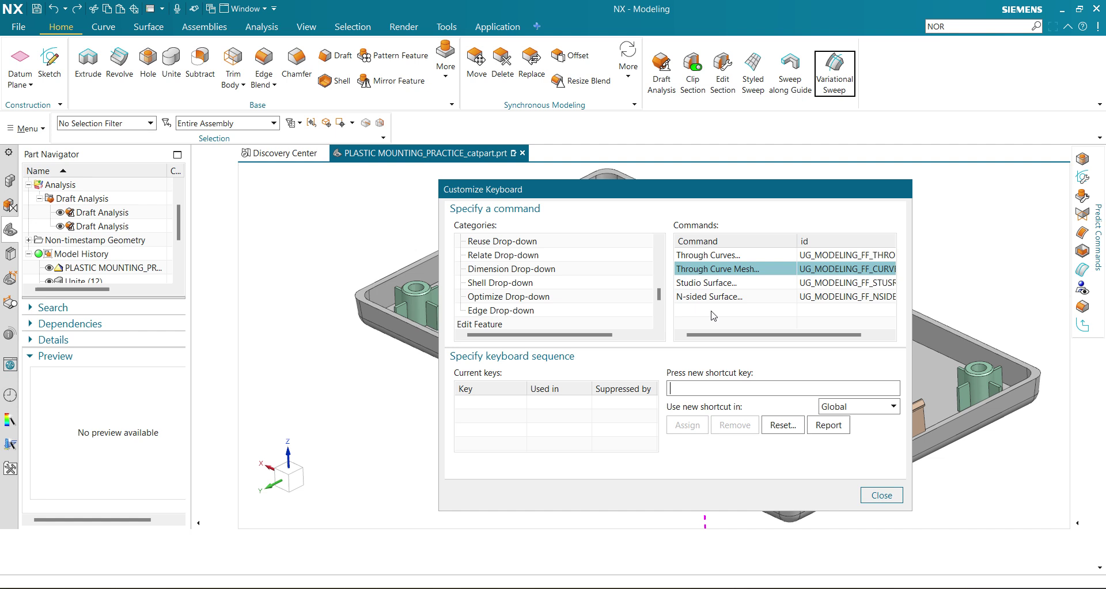
pyautogui.press('t')
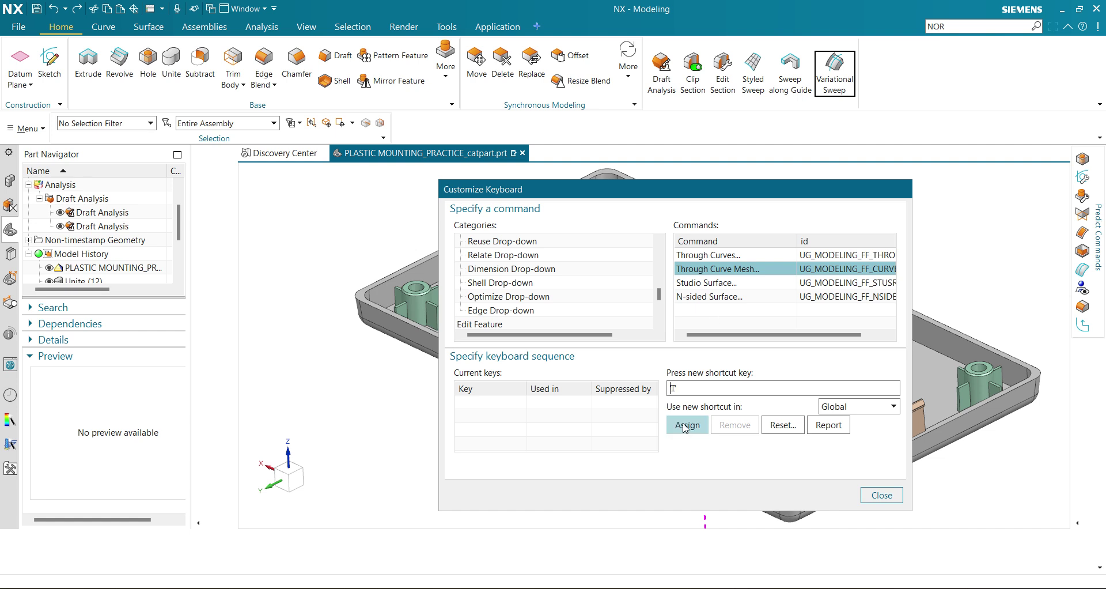
pyautogui.click(688, 424)
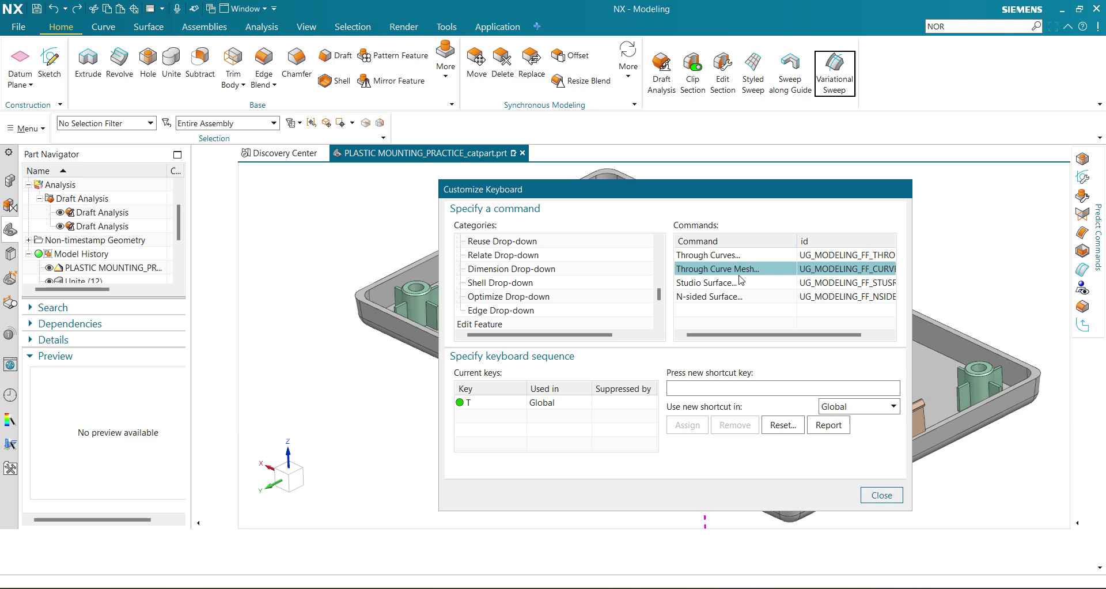
# Step: Close the Keyboard and Customize dialogs
pyautogui.click(879, 497)
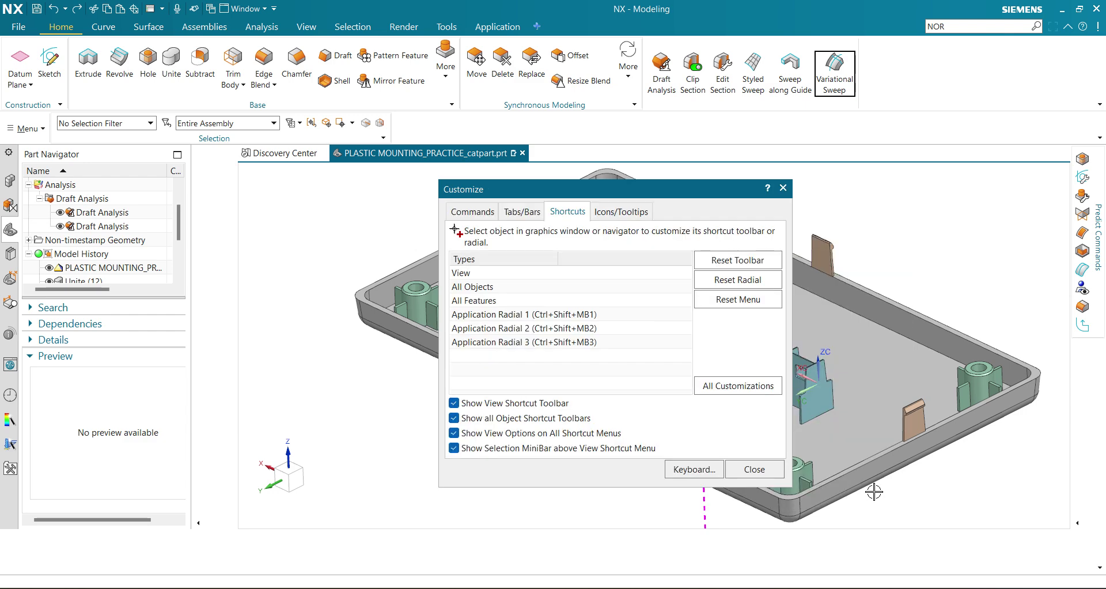
pyautogui.click(753, 470)
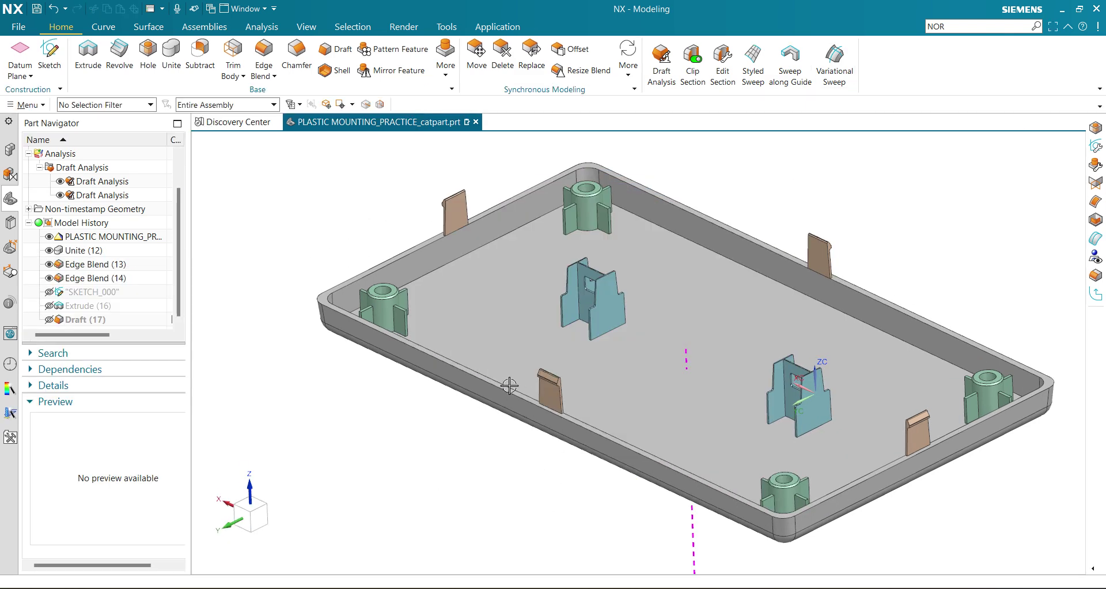
pyautogui.scroll(-5, 506, 383)
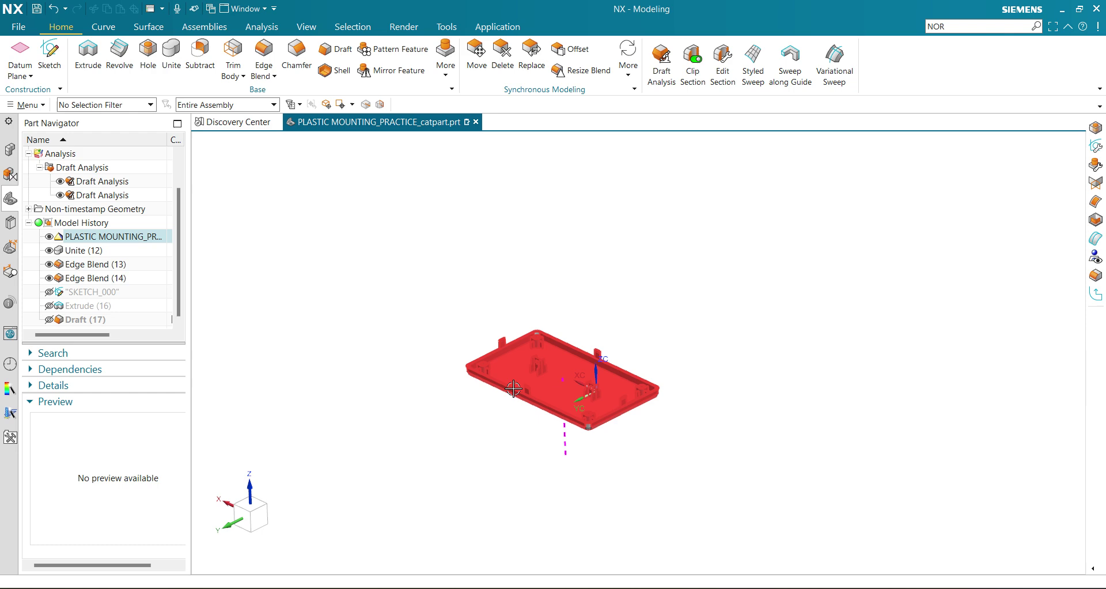
pyautogui.scroll(8, 505, 382)
pyautogui.keyDown('shift'); pyautogui.moveTo(513, 415); pyautogui.dragTo(363, 437, button='middle'); pyautogui.keyUp('shift')
pyautogui.scroll(-2, 367, 436)
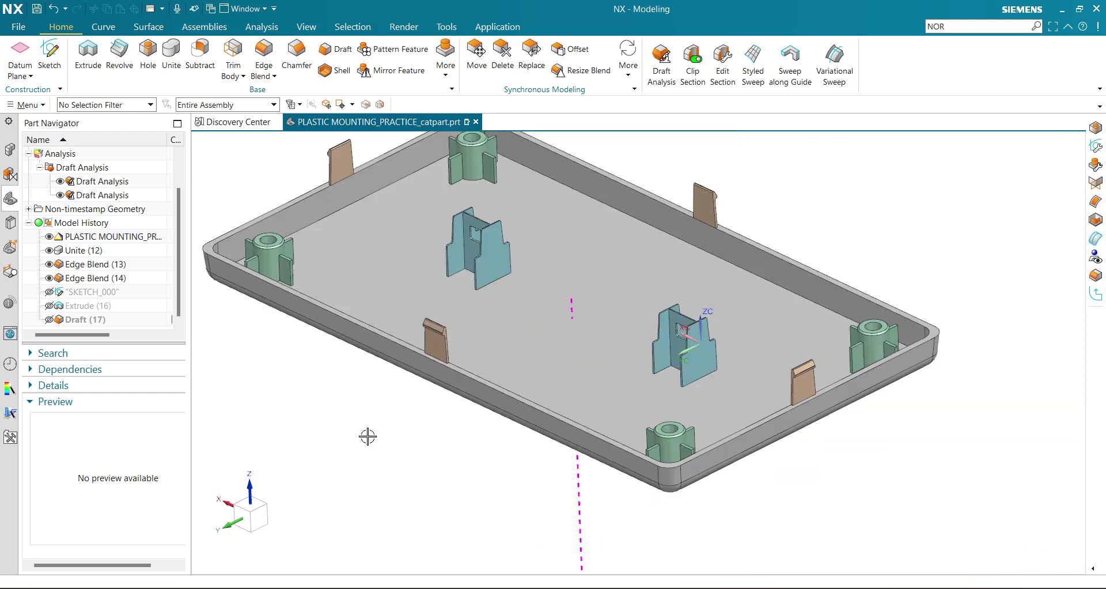
# Step: Launch Through Curve Mesh with its new shortcut, then cancel it
pyautogui.press('m')
pyautogui.scroll(2, 367, 437)
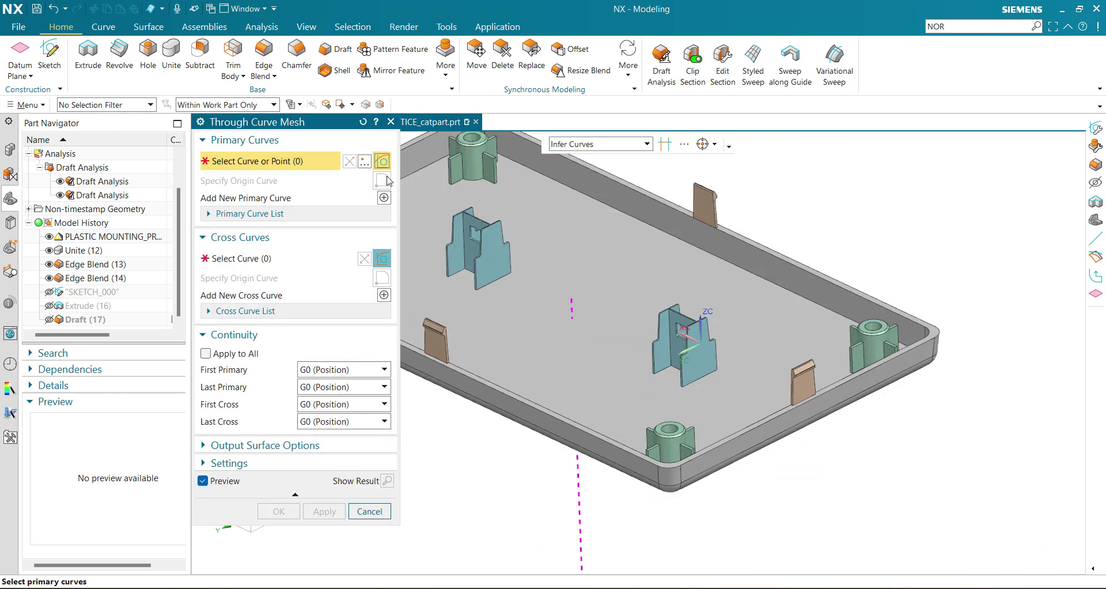
pyautogui.scroll(-2, 602, 329)
pyautogui.moveTo(731, 334)
pyautogui.keyDown('shift'); pyautogui.mouseDown(button='middle')
pyautogui.moveTo(756, 337)
pyautogui.moveTo(709, 328)
pyautogui.mouseUp(button='middle'); pyautogui.keyUp('shift')
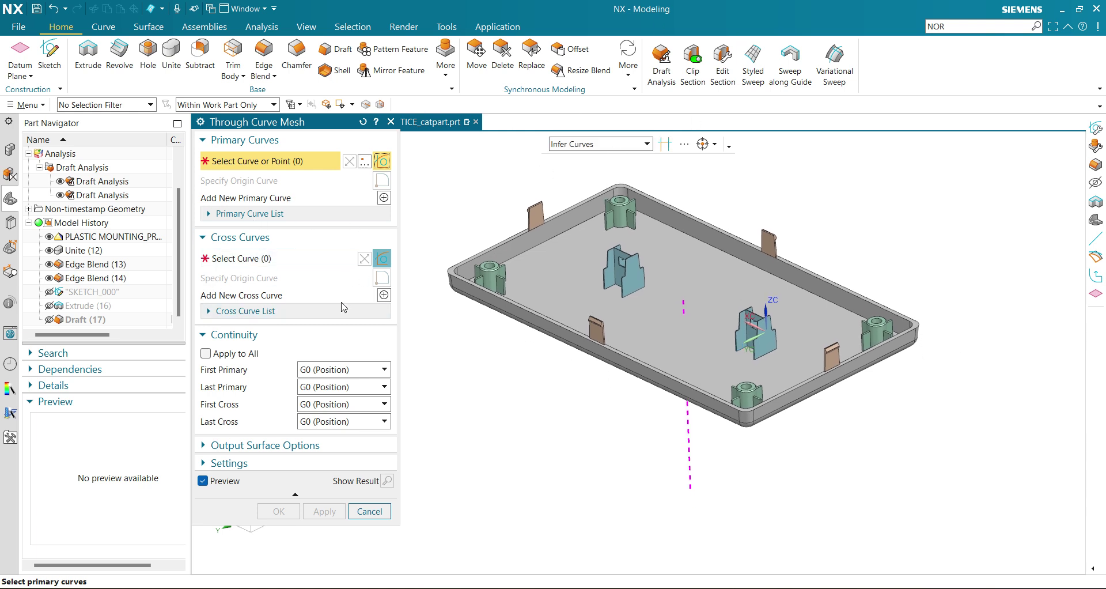
pyautogui.click(390, 121)
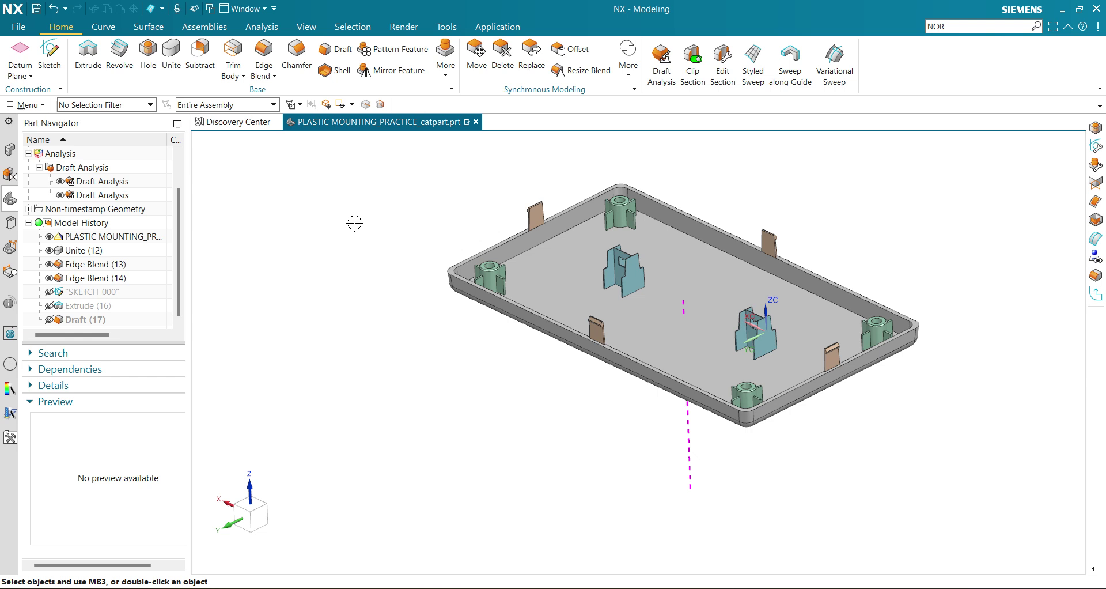
# Step: Snap the tray to a standard orientation from the right-click view menu, then zoom and orbit
pyautogui.rightClick(302, 203)
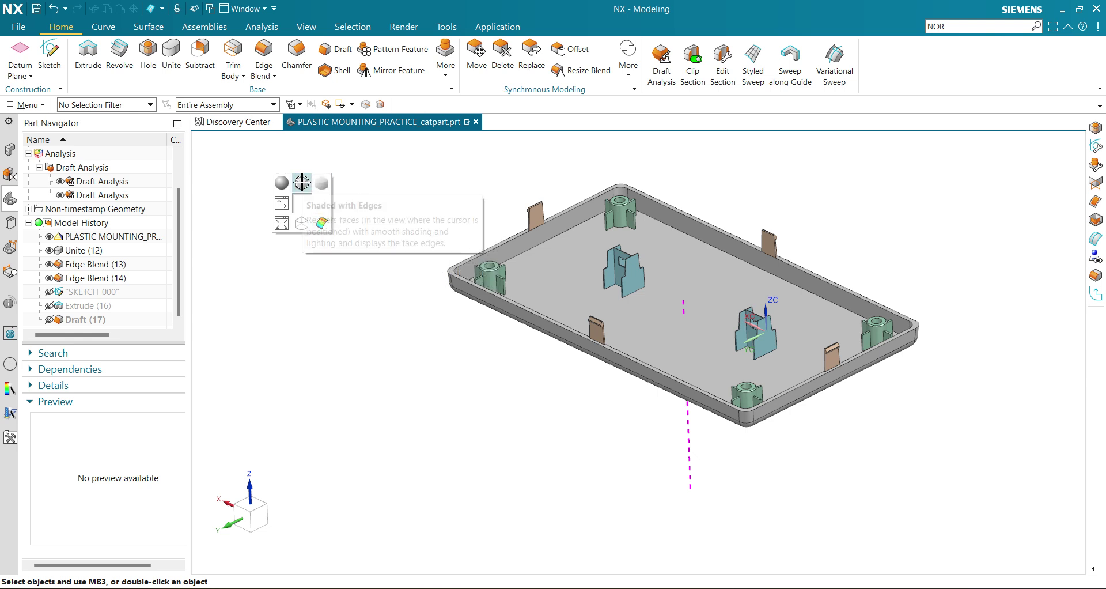
pyautogui.rightClick(318, 172)
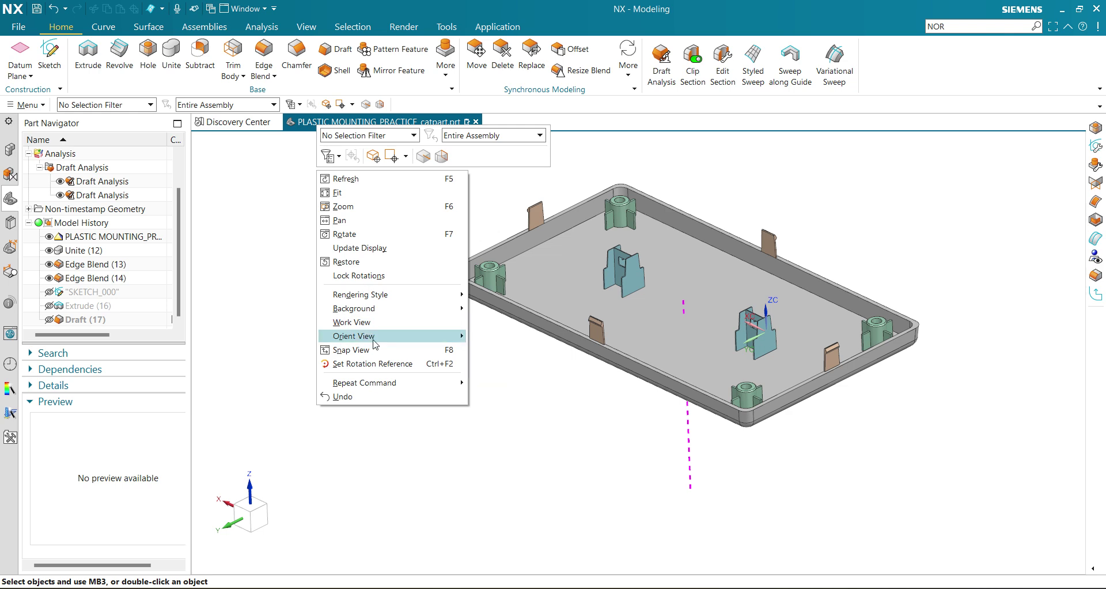
pyautogui.moveTo(391, 335)
pyautogui.click(508, 351)
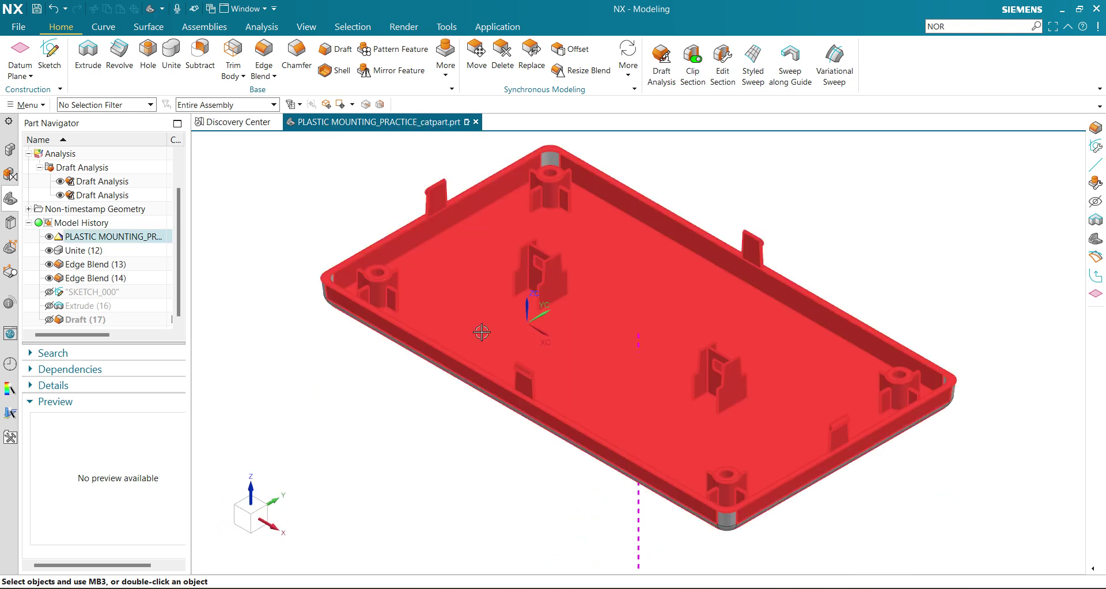
pyautogui.scroll(-3, 453, 304)
pyautogui.moveTo(452, 303)
pyautogui.mouseDown(button='middle')
pyautogui.moveTo(490, 358)
pyautogui.moveTo(518, 263)
pyautogui.moveTo(588, 309)
pyautogui.moveTo(575, 321)
pyautogui.mouseUp(button='middle')
pyautogui.scroll(3, 517, 262)
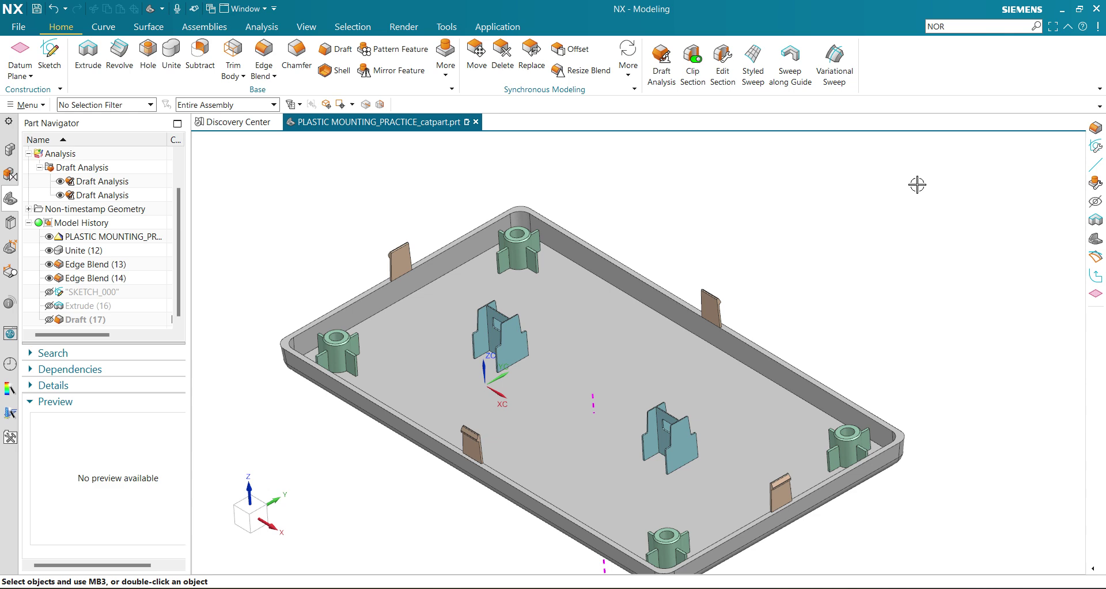
pyautogui.hotkey('ctrl', '1')
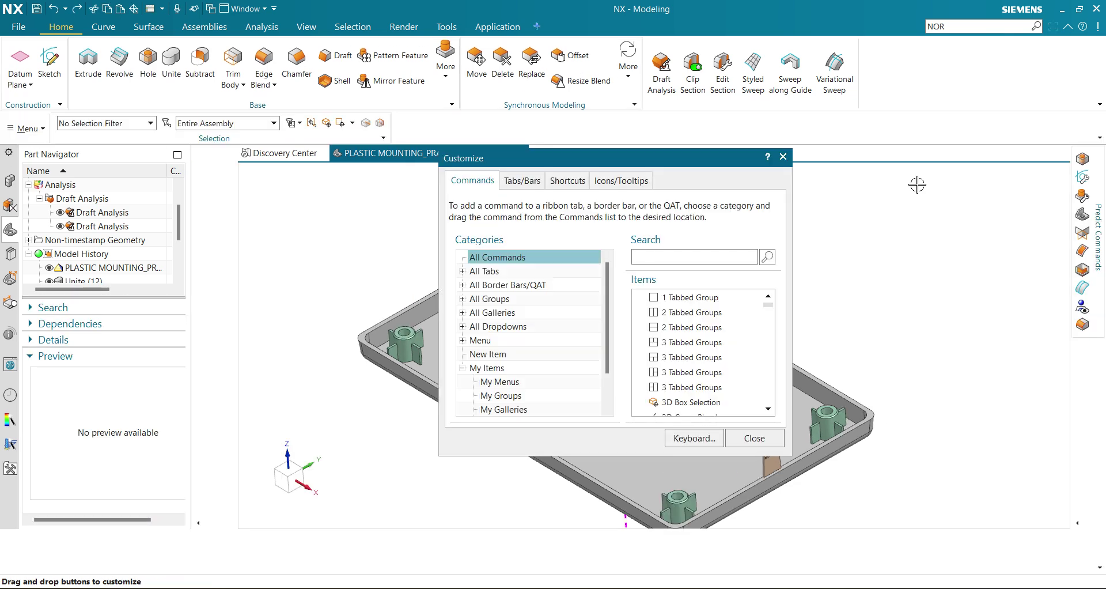
pyautogui.scroll(-2, 720, 361)
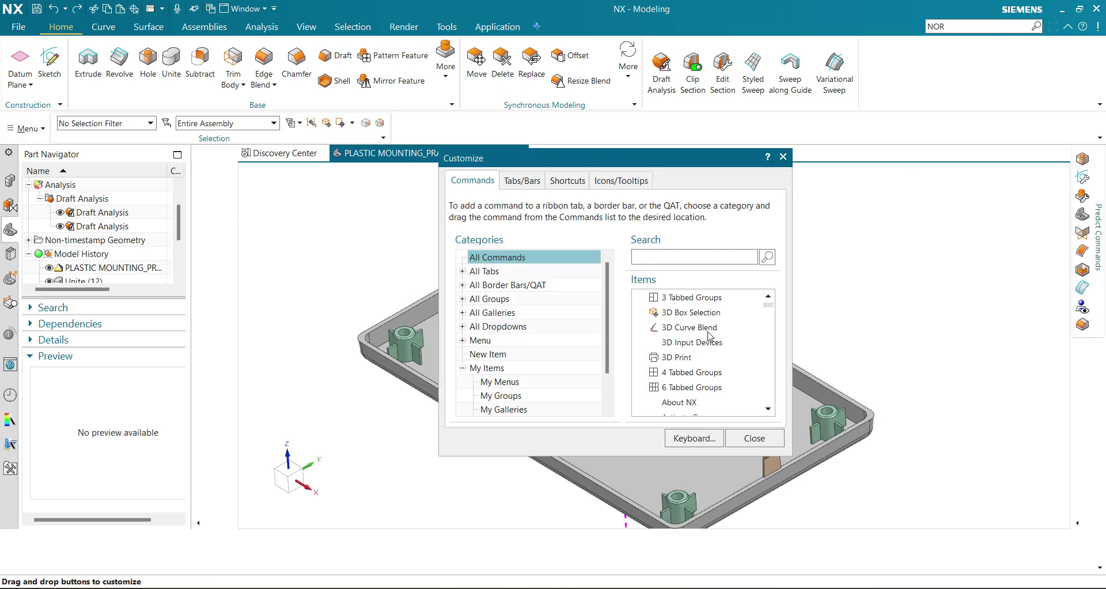
pyautogui.click(522, 181)
pyautogui.click(581, 181)
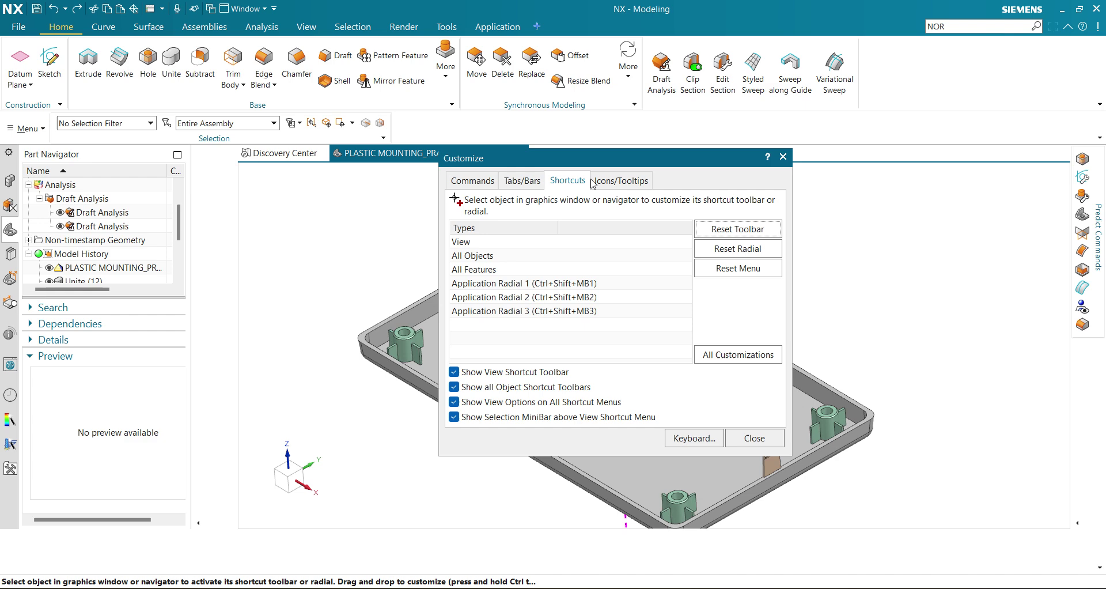
pyautogui.click(624, 183)
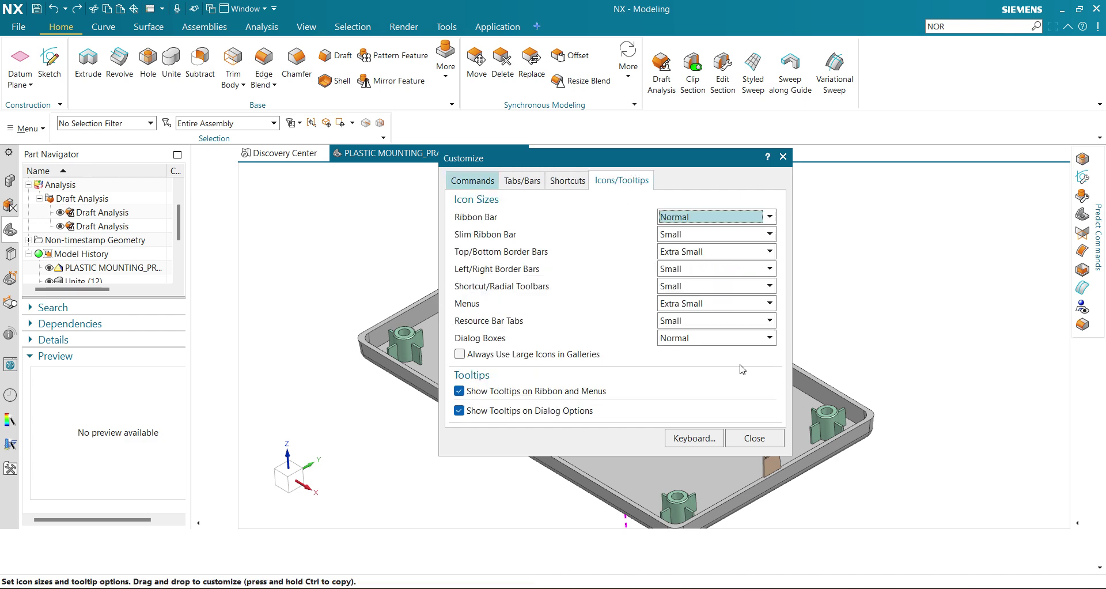
pyautogui.hotkey('ctrl', 'Tab')
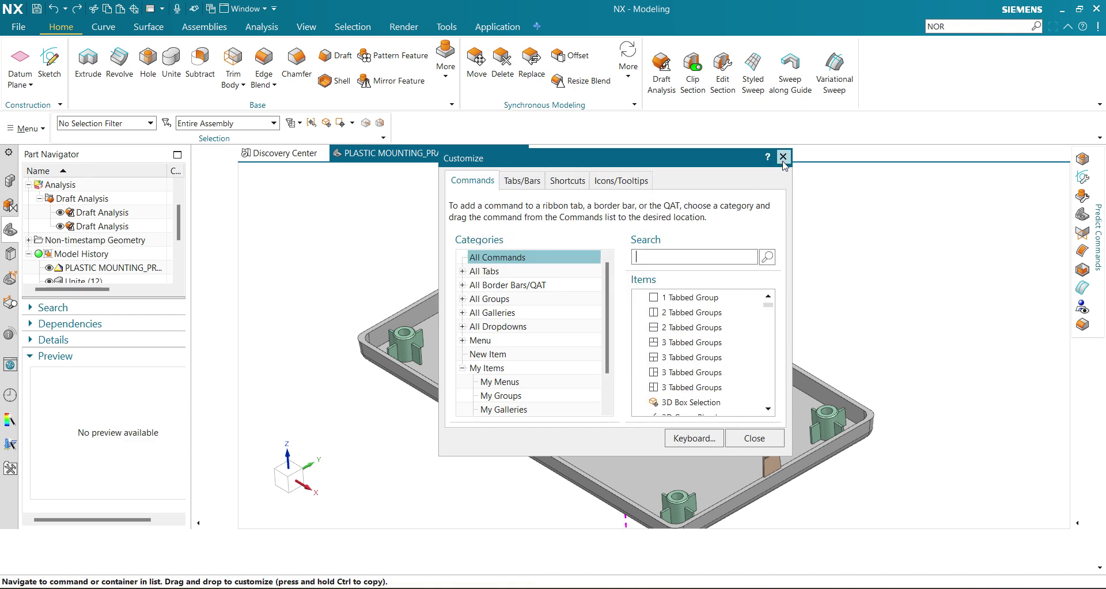
pyautogui.click(783, 157)
# Step: Zoom, orbit and pan until the whole tray is centred and slightly tilted
pyautogui.scroll(-3, 608, 391)
pyautogui.scroll(-3, 589, 415)
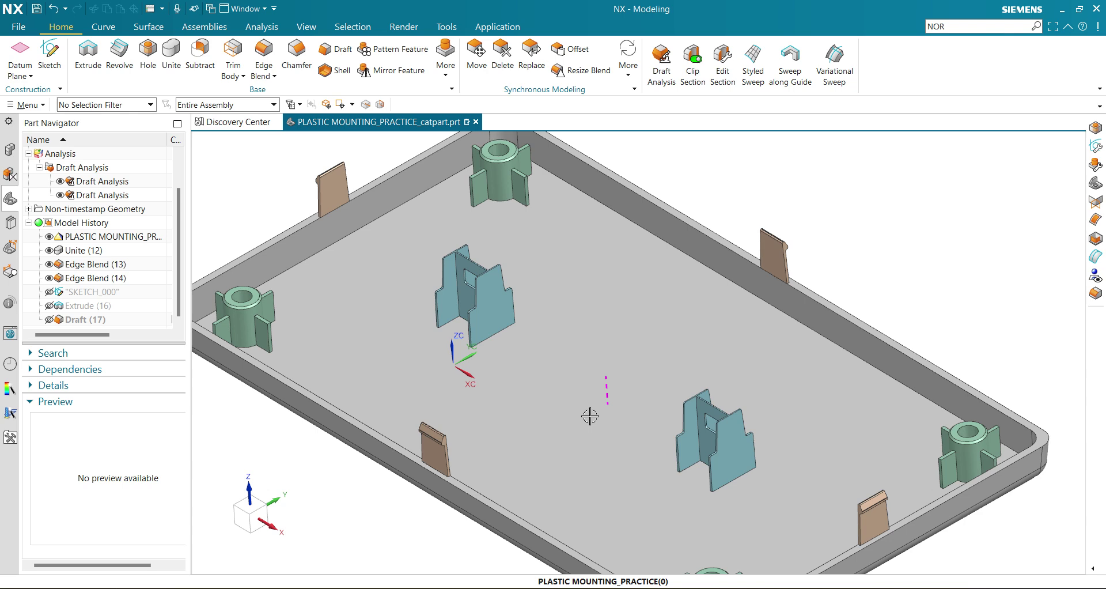
pyautogui.scroll(3, 590, 415)
pyautogui.scroll(2, 594, 392)
pyautogui.moveTo(597, 367); pyautogui.dragTo(601, 383, button='middle')
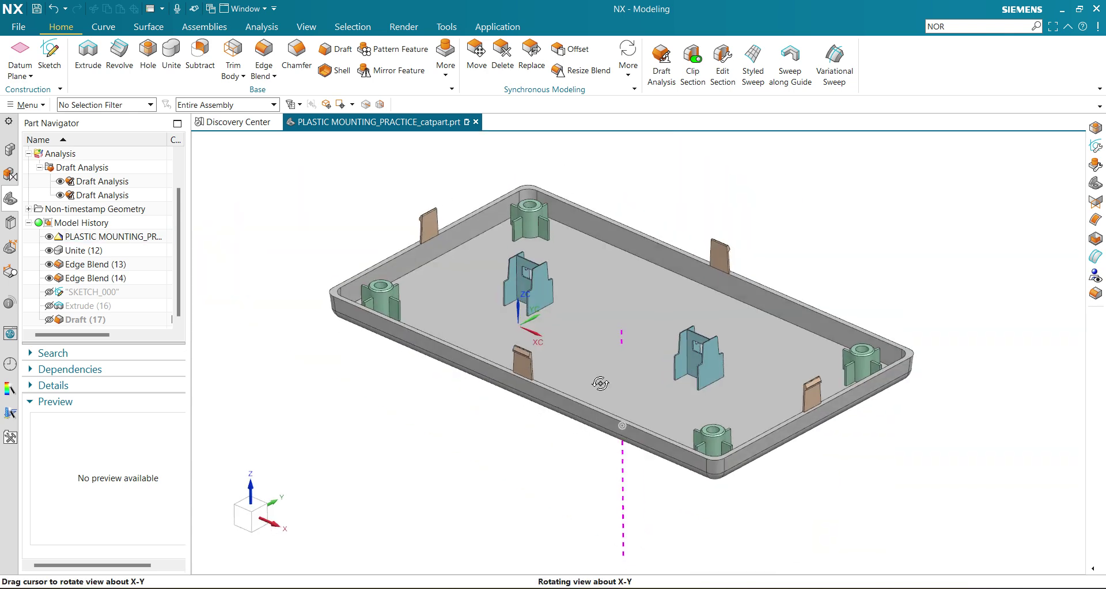
pyautogui.scroll(-2, 600, 384)
pyautogui.keyDown('shift'); pyautogui.moveTo(551, 465); pyautogui.dragTo(567, 494, button='middle'); pyautogui.keyUp('shift')
pyautogui.scroll(1, 566, 494)
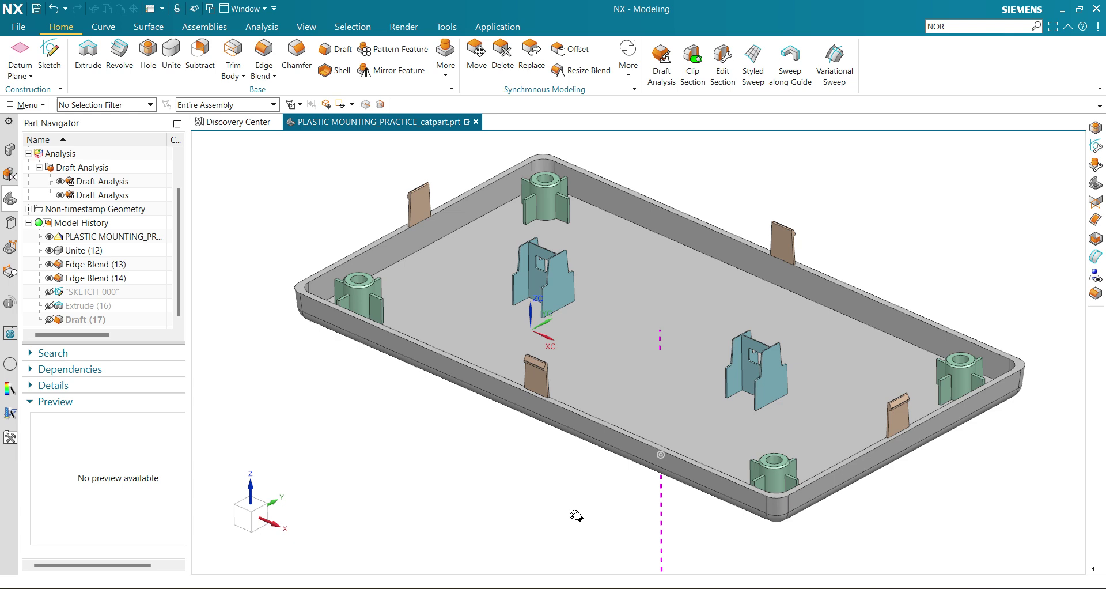
pyautogui.scroll(1, 562, 491)
pyautogui.scroll(1, 562, 490)
pyautogui.moveTo(561, 481); pyautogui.dragTo(552, 470, button='middle')
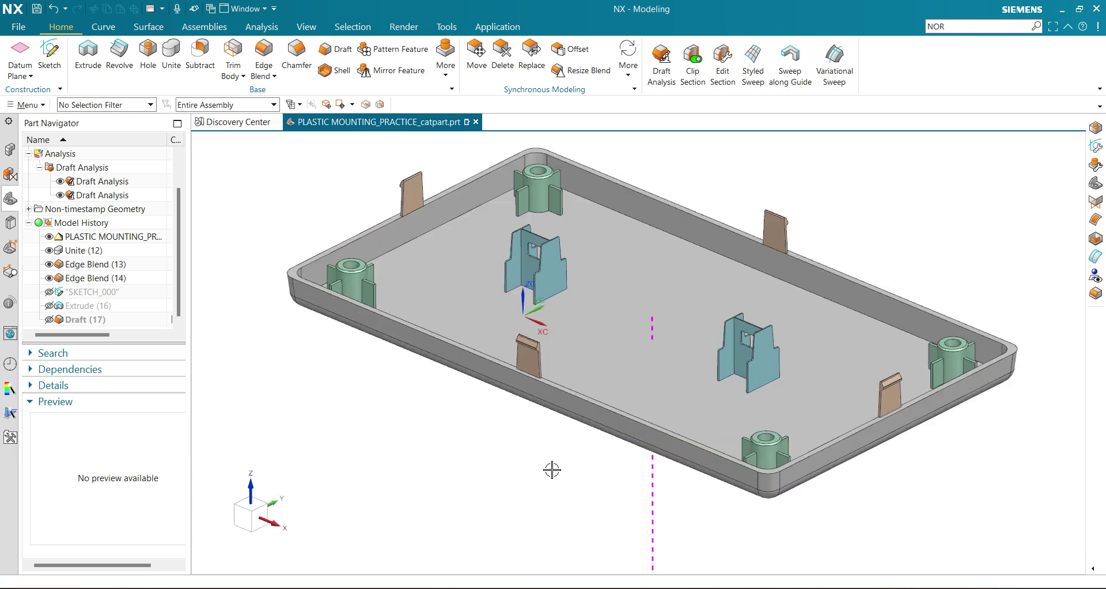
pyautogui.scroll(-1, 553, 490)
pyautogui.moveTo(547, 502)
pyautogui.keyDown('shift'); pyautogui.mouseDown(button='middle')
pyautogui.moveTo(550, 464)
pyautogui.moveTo(547, 475)
pyautogui.mouseUp(button='middle'); pyautogui.keyUp('shift')
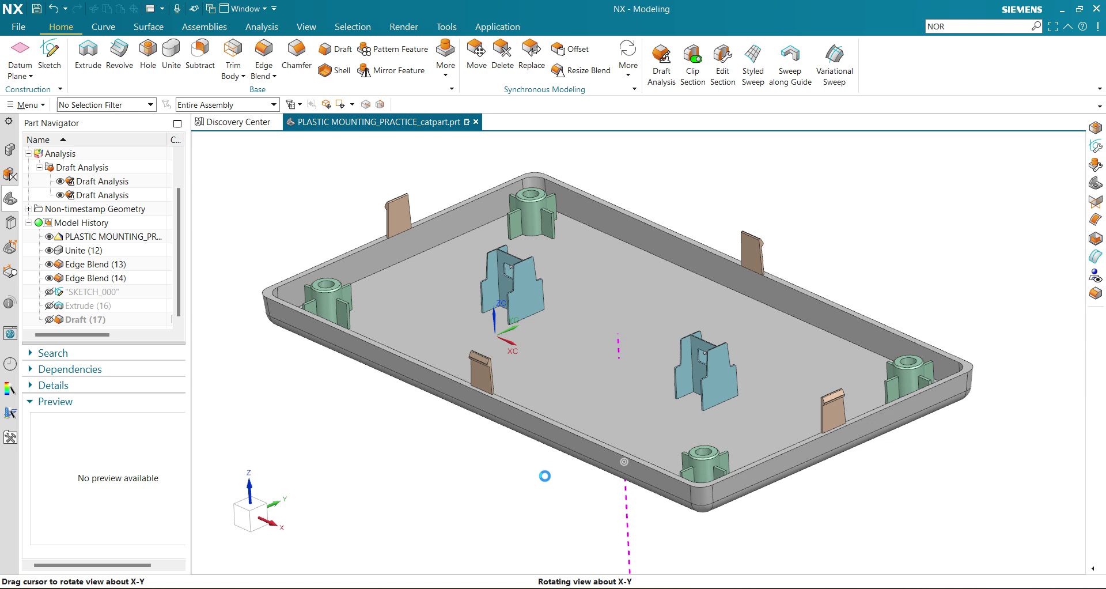